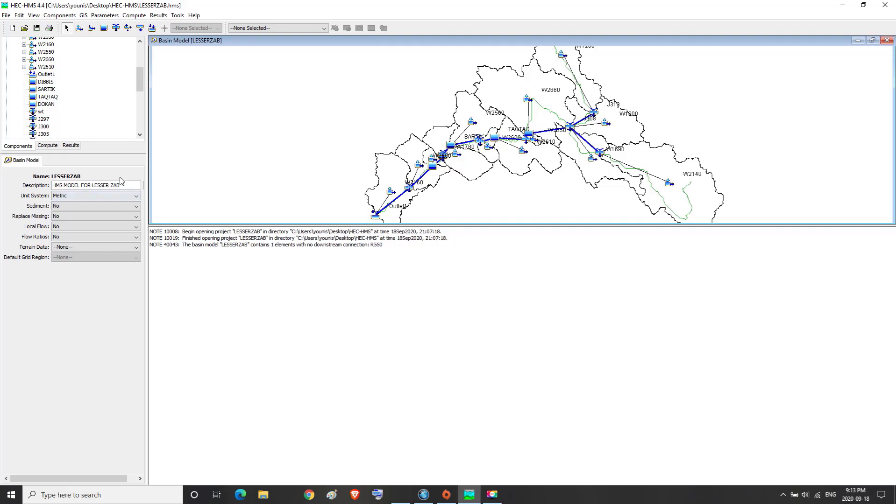
# Review the settings of the DIBBIS, SARTIK, TAQTAQ and DOKAN reservoirs, and select the Meteorologic Models folder
pyautogui.click(49, 82)
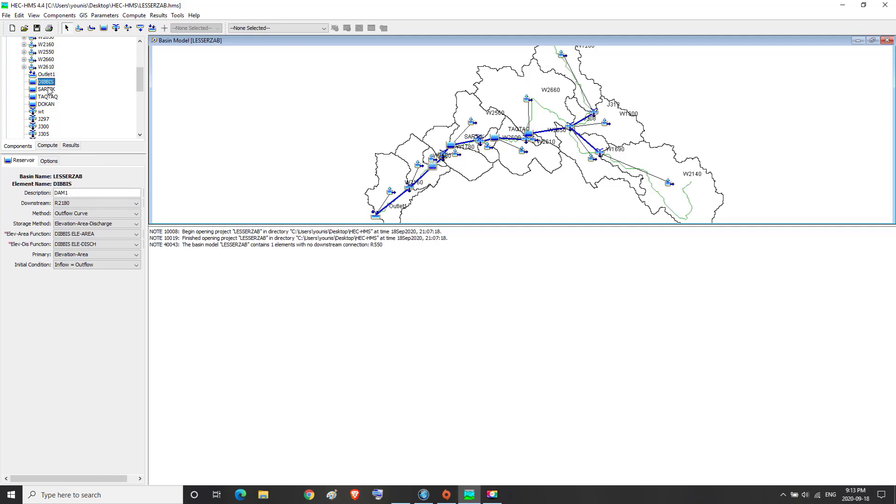
pyautogui.click(48, 89)
pyautogui.click(48, 96)
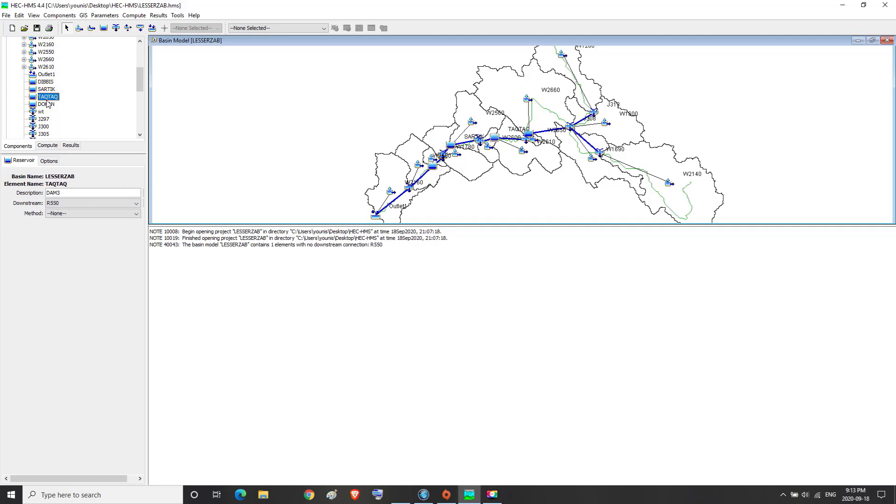
pyautogui.click(48, 104)
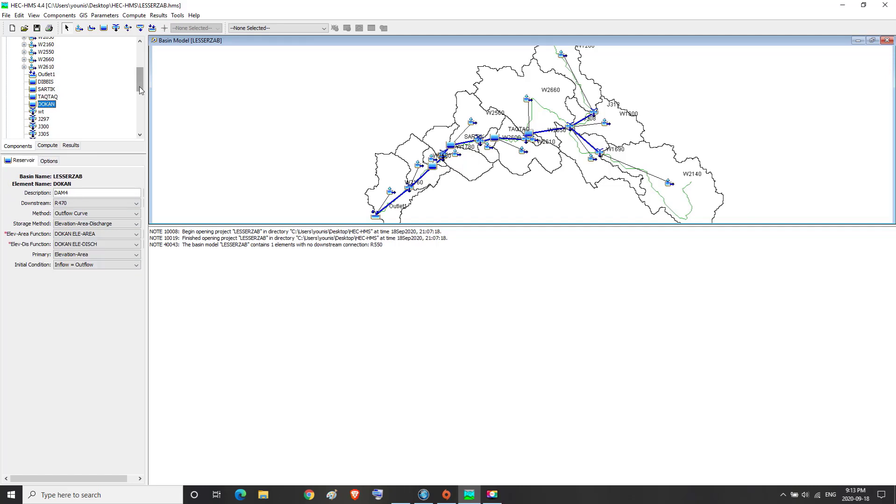
pyautogui.moveTo(139, 86); pyautogui.dragTo(138, 132)
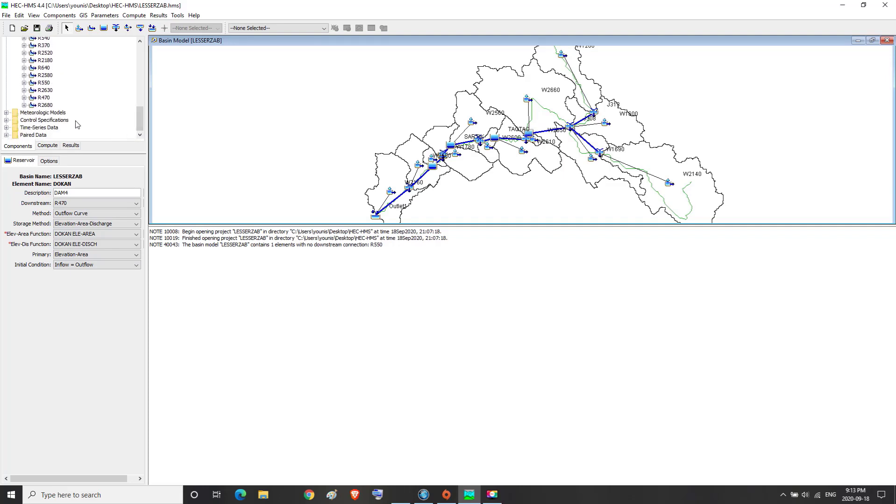
pyautogui.click(43, 114)
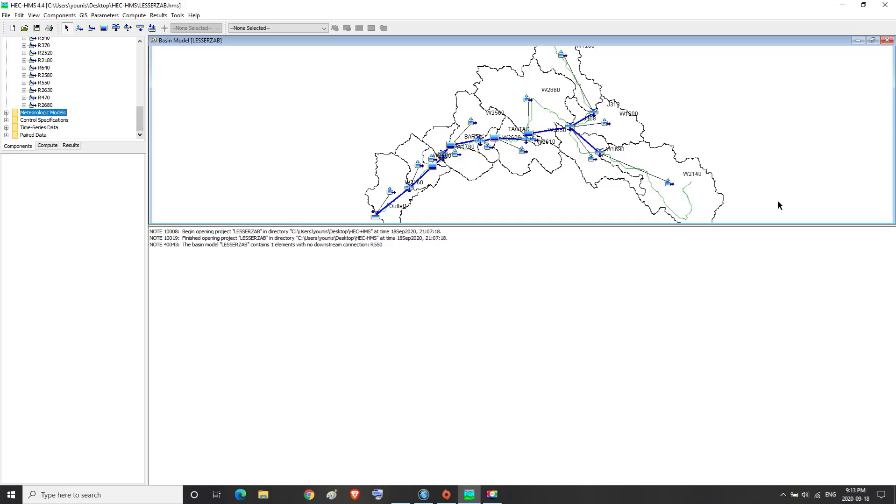
pyautogui.click(842, 7)
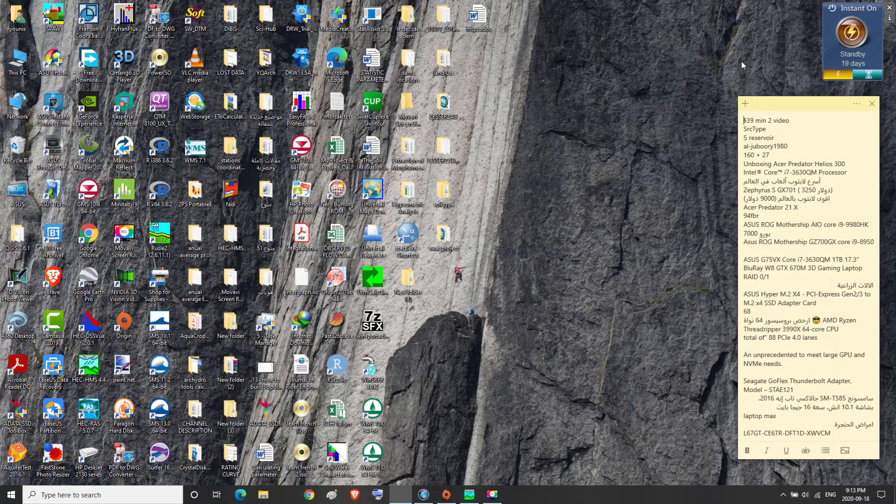
pyautogui.click(443, 22)
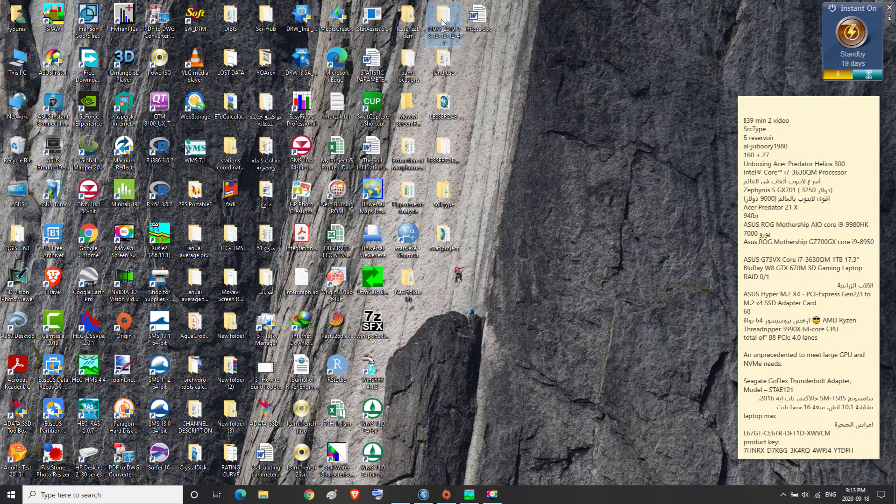
pyautogui.doubleClick(442, 22)
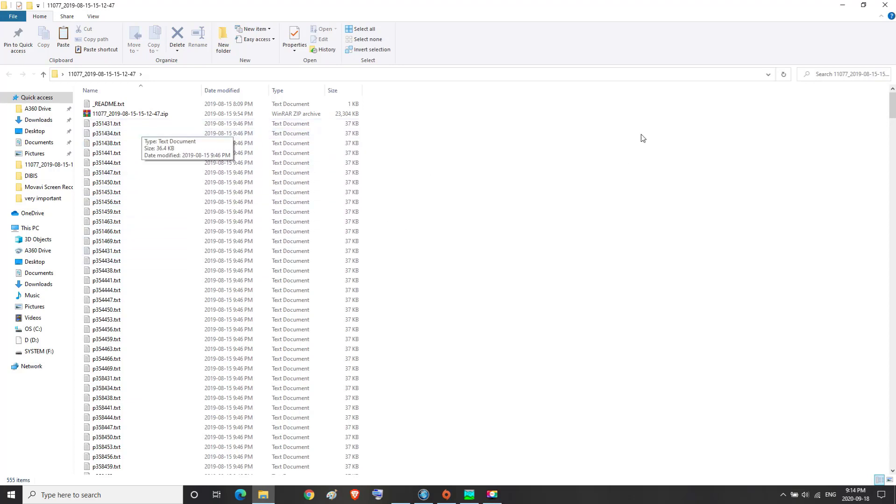
pyautogui.moveTo(893, 107); pyautogui.dragTo(893, 409)
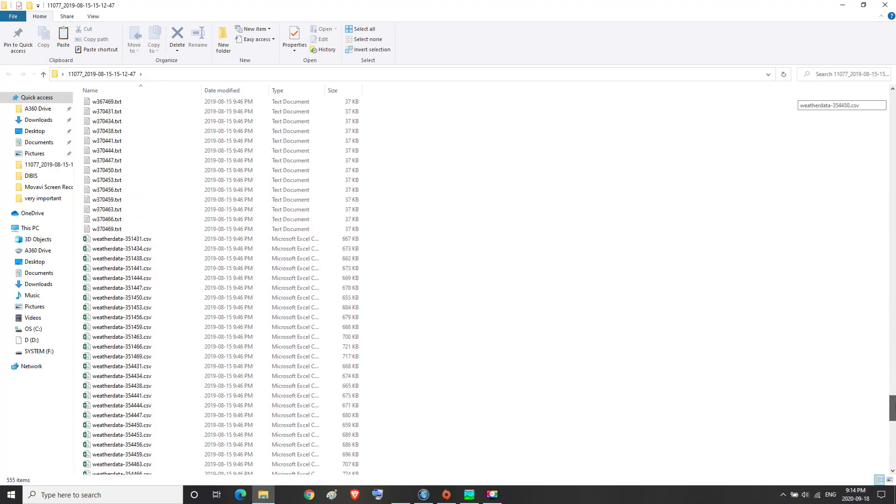
pyautogui.click(147, 238)
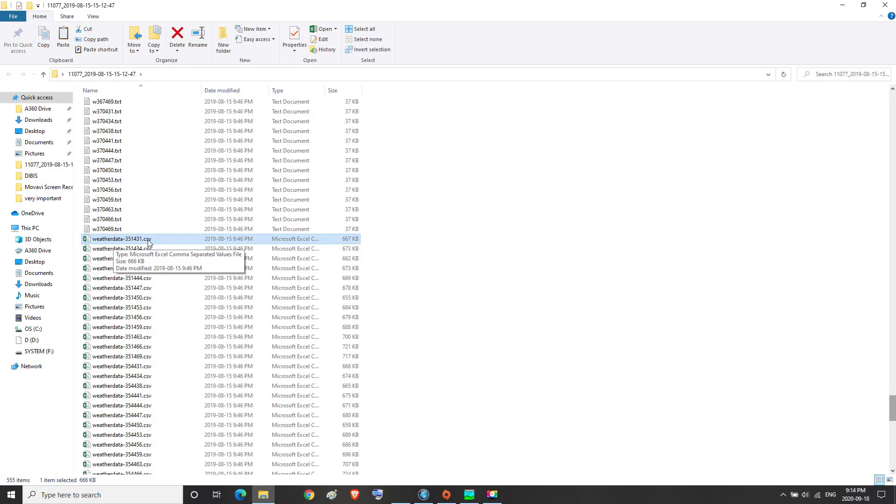
pyautogui.doubleClick(127, 241)
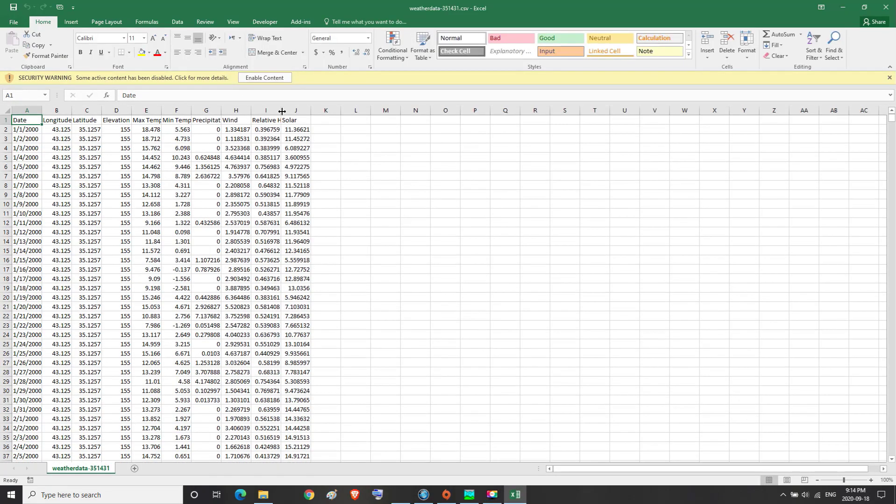
pyautogui.click(273, 78)
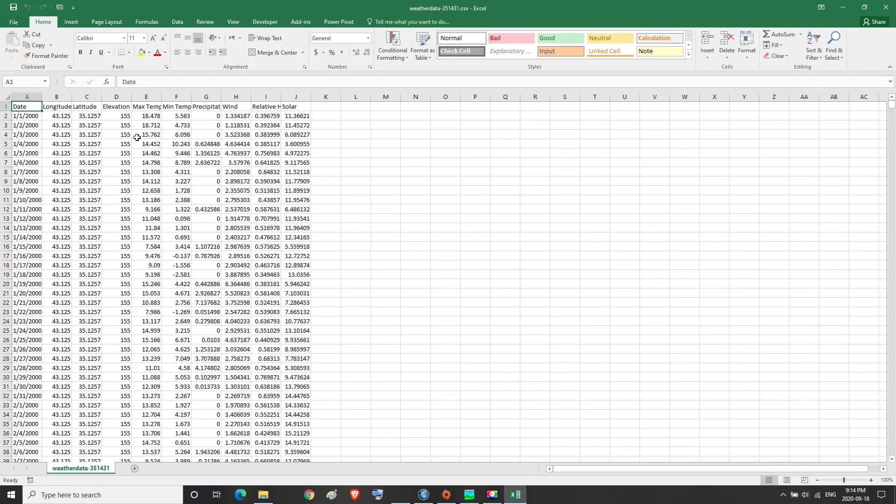
pyautogui.moveTo(42, 98); pyautogui.dragTo(499, 96)
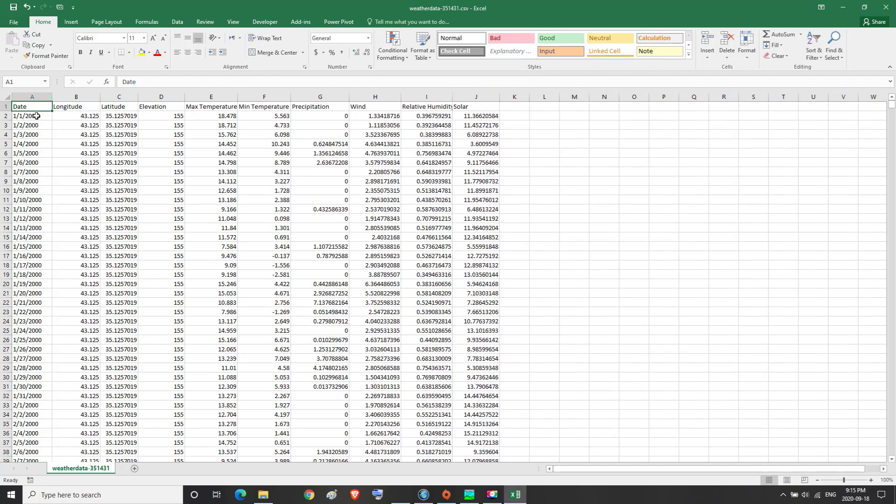
# Examine the weather data headers in row 1 from Longitude to Solar, and minimize the workbook
pyautogui.click(65, 106)
pyautogui.click(107, 106)
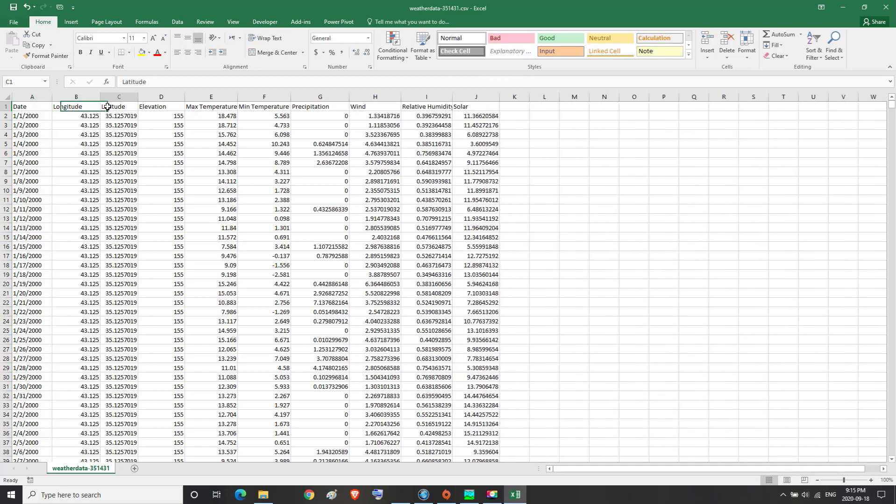
pyautogui.click(153, 106)
pyautogui.click(219, 107)
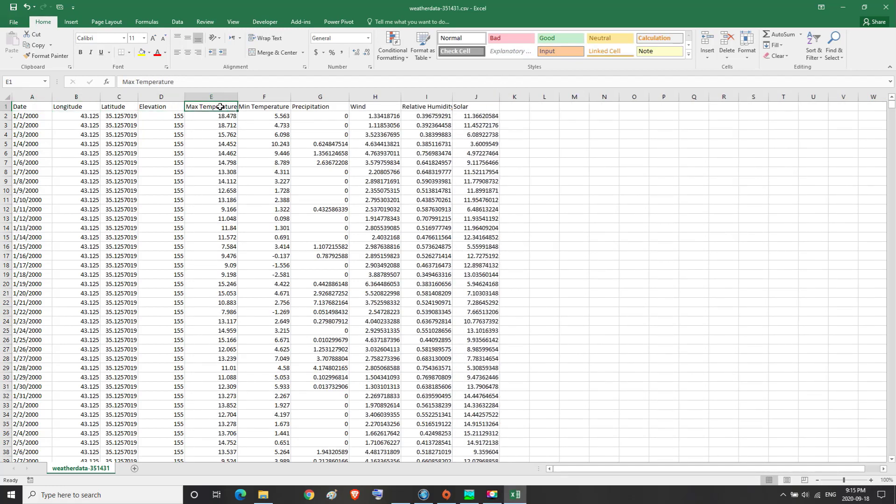
pyautogui.click(252, 106)
pyautogui.click(312, 108)
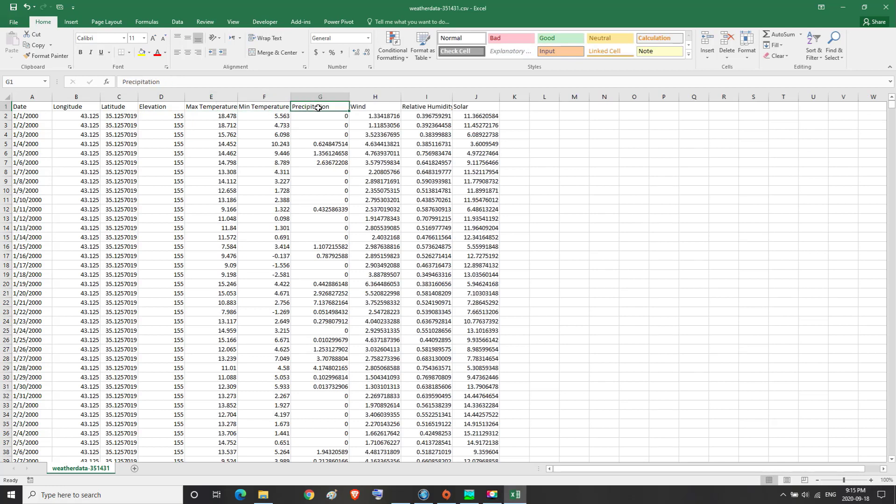
pyautogui.click(360, 105)
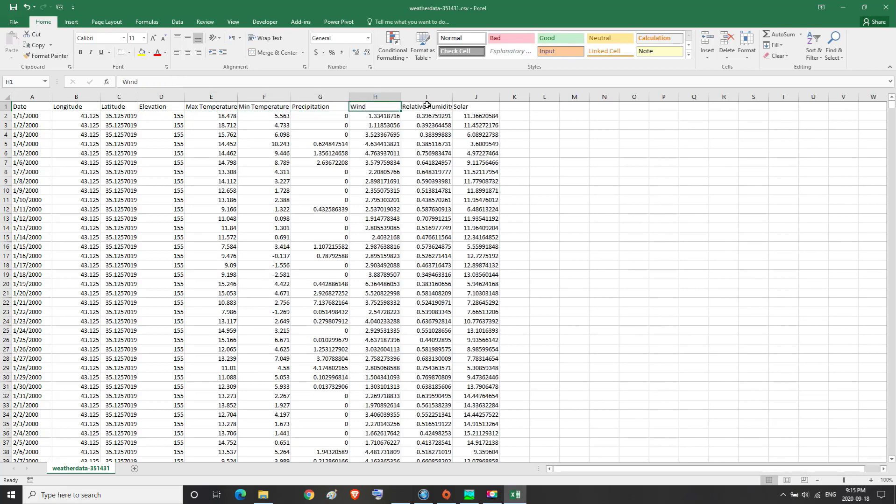
pyautogui.click(426, 105)
pyautogui.click(468, 107)
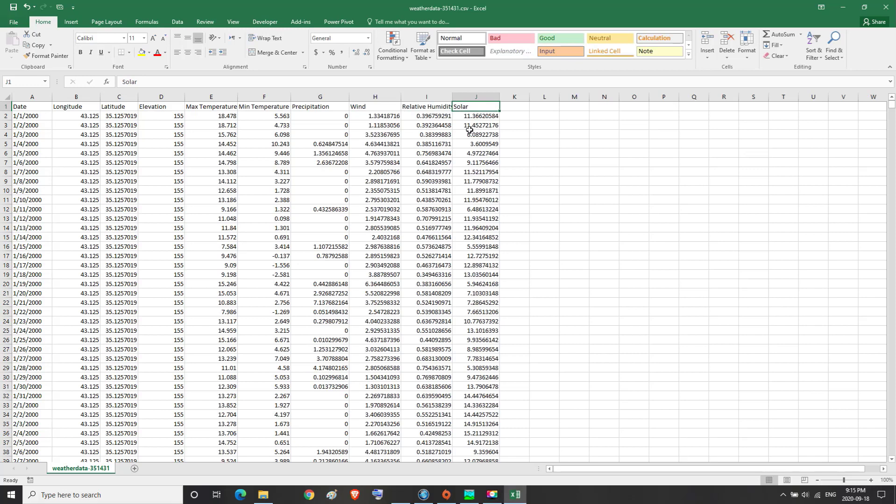
pyautogui.click(844, 7)
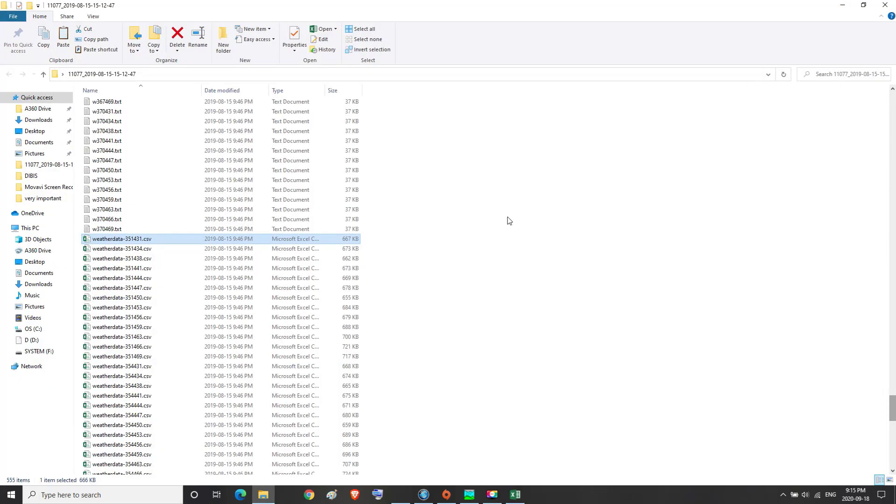
# Switch to HEC-HMS and set the unit system of the LESSERZAB meteorologic model to Metric
pyautogui.click(469, 495)
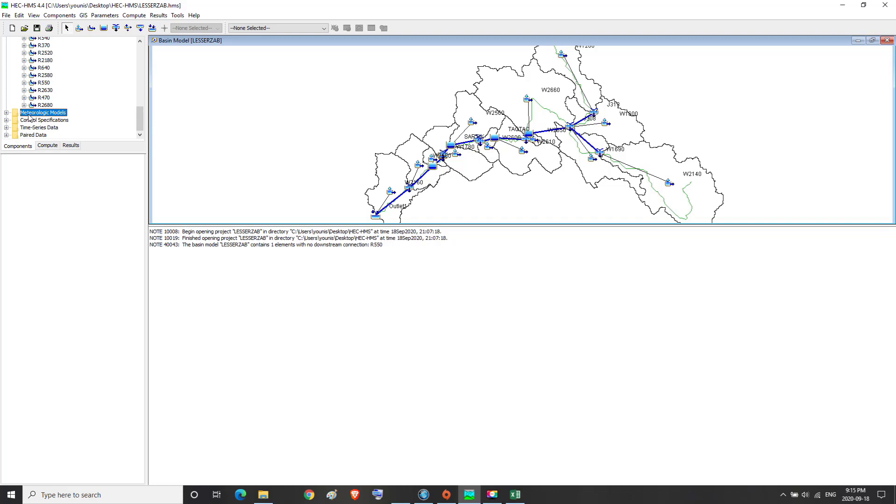
pyautogui.click(6, 113)
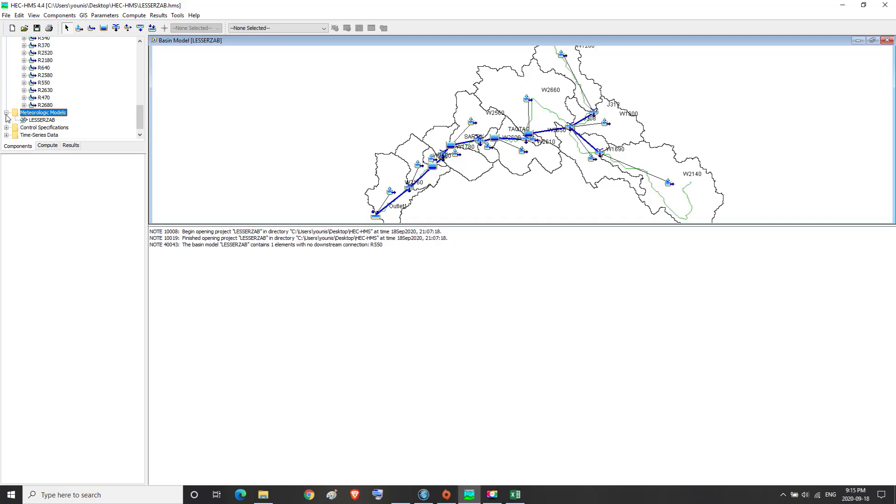
pyautogui.doubleClick(34, 121)
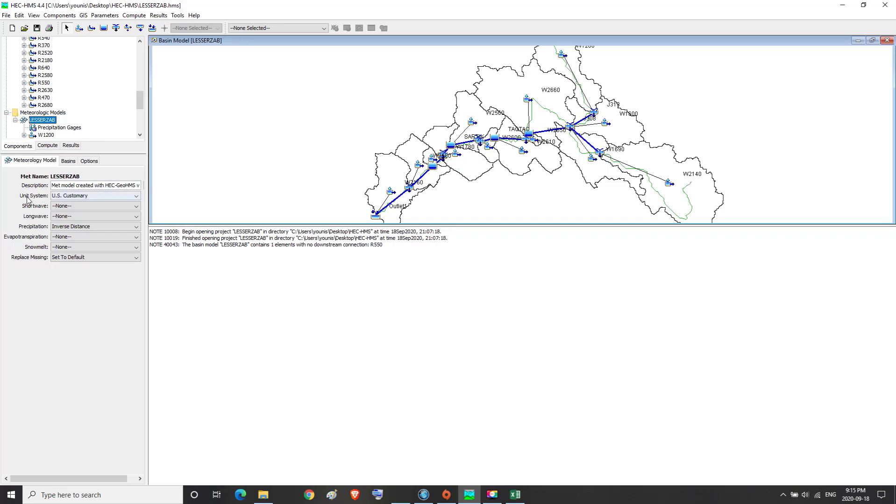
pyautogui.click(134, 197)
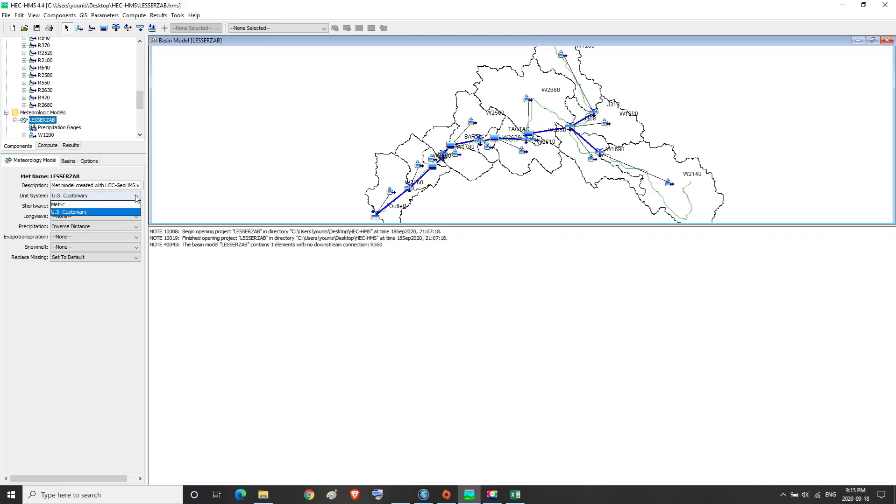
pyautogui.click(66, 205)
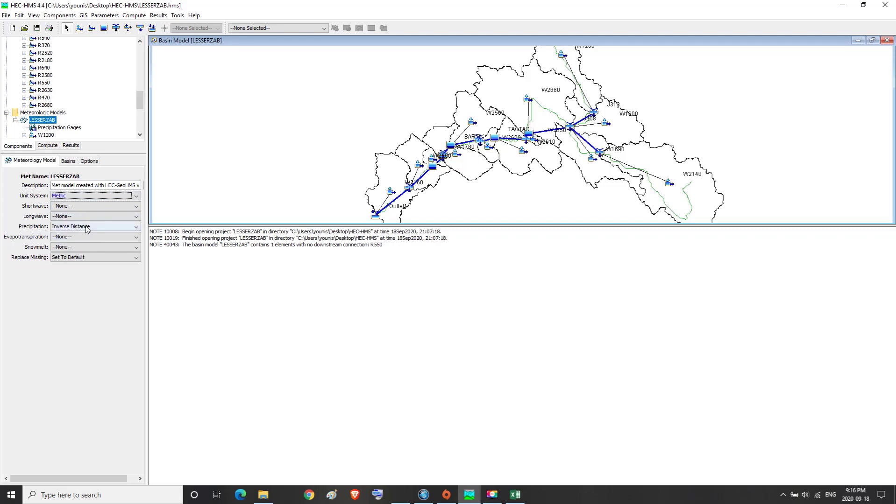
# Examine the available shortwave, longwave, precipitation, evapotranspiration and snowmelt methods for the LESSERZAB meteorologic model without changing them
pyautogui.click(136, 206)
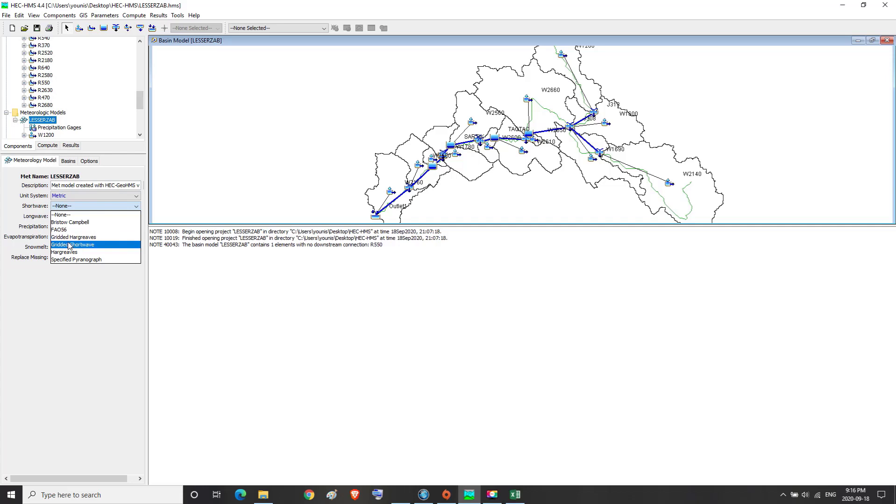
pyautogui.click(138, 207)
pyautogui.click(135, 216)
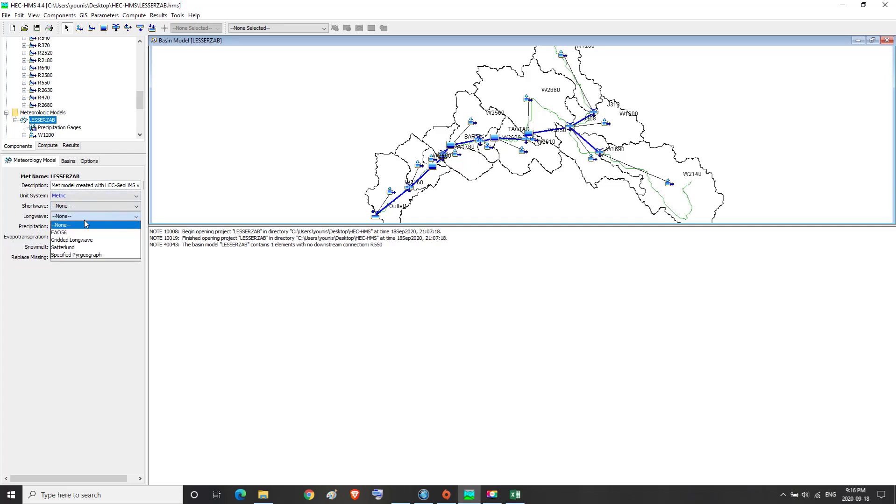
pyautogui.click(138, 222)
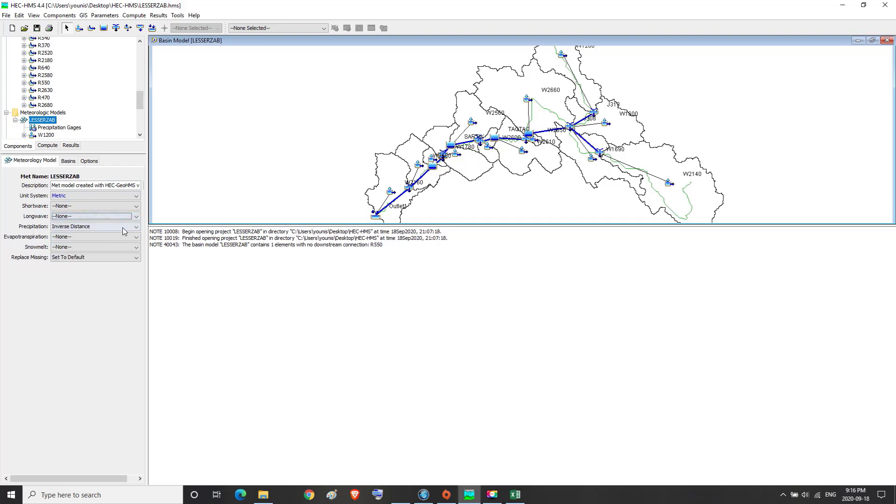
pyautogui.click(138, 227)
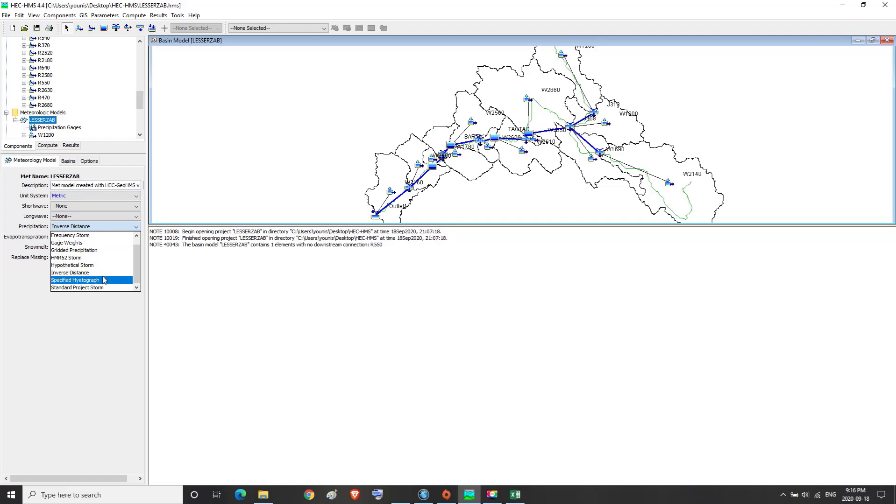
pyautogui.click(136, 227)
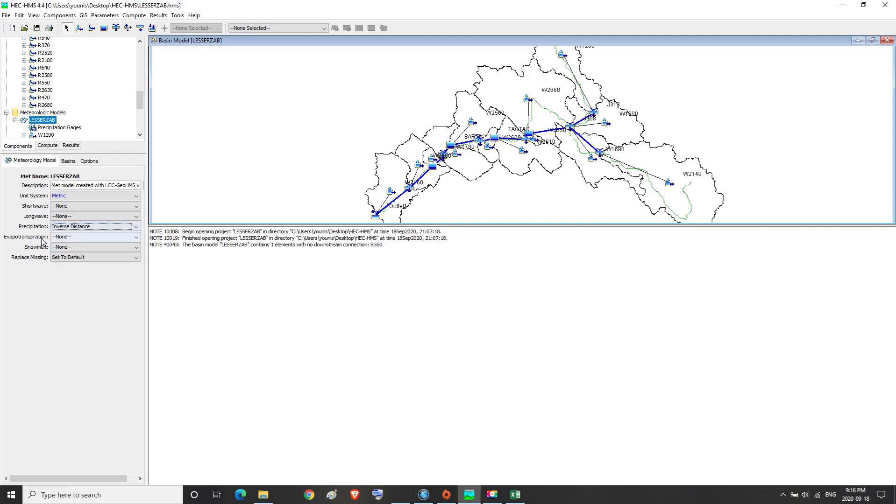
pyautogui.click(135, 238)
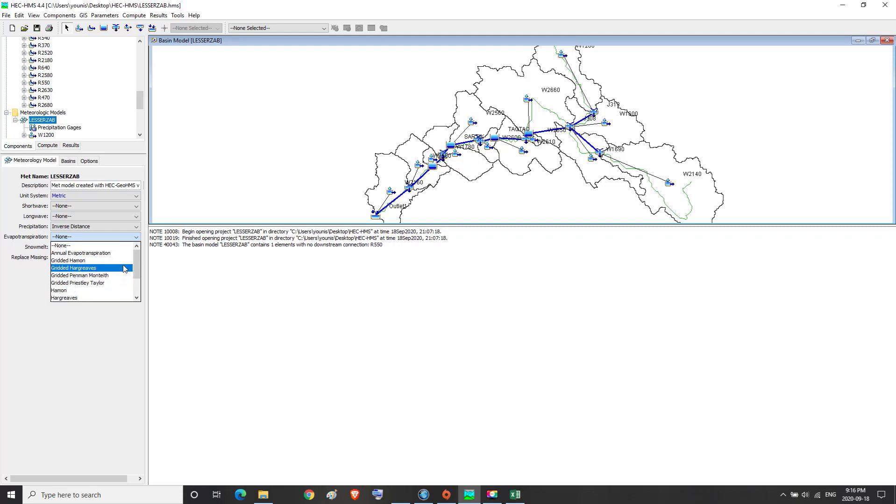
pyautogui.click(139, 239)
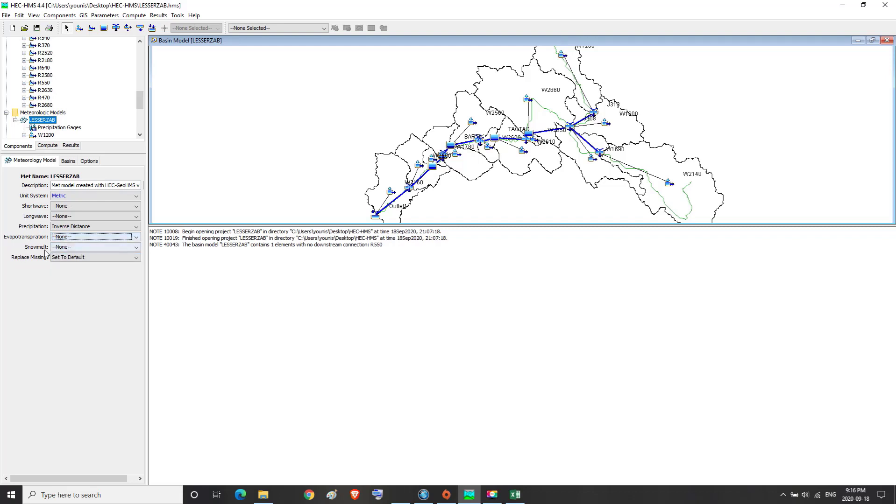
pyautogui.click(135, 248)
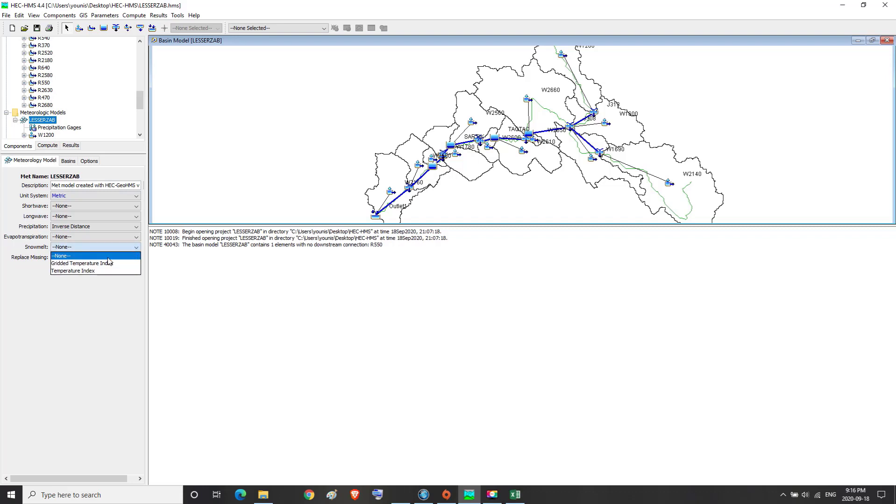
pyautogui.click(137, 247)
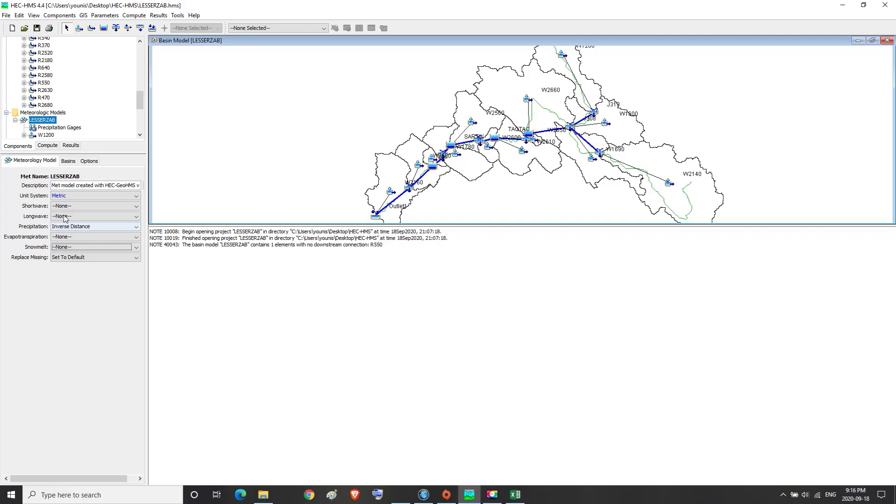
# Check the LESSERZAB meteorologic model's subbasin inclusion, and view its indexing and search distance options
pyautogui.click(67, 161)
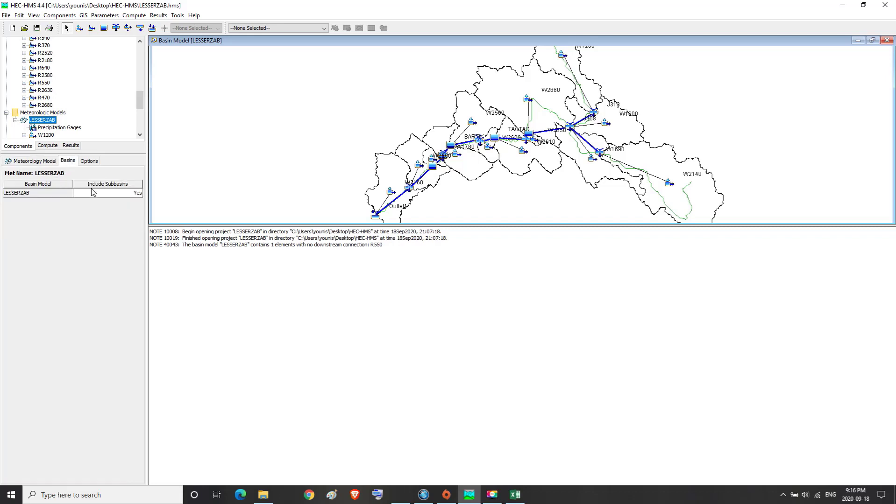
pyautogui.click(88, 164)
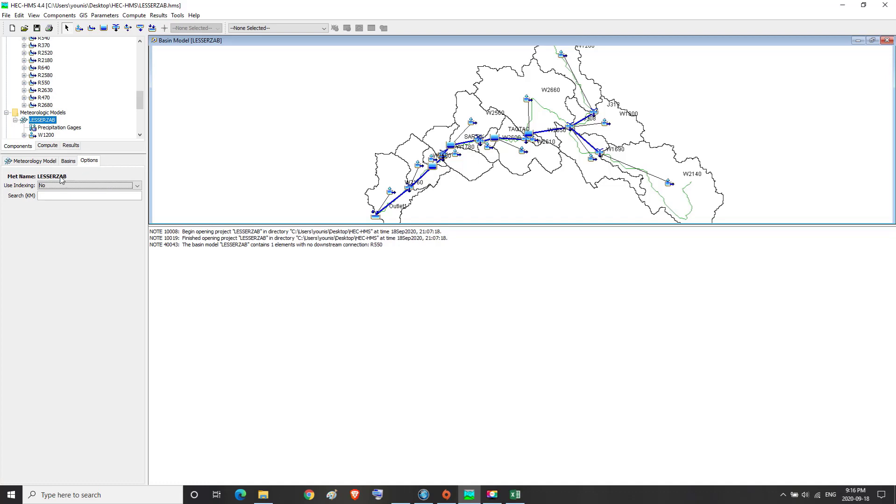
# Open the LESSERZAB meteorologic model's precipitation gages and examine the gage names from p351431 to p351447
pyautogui.click(34, 162)
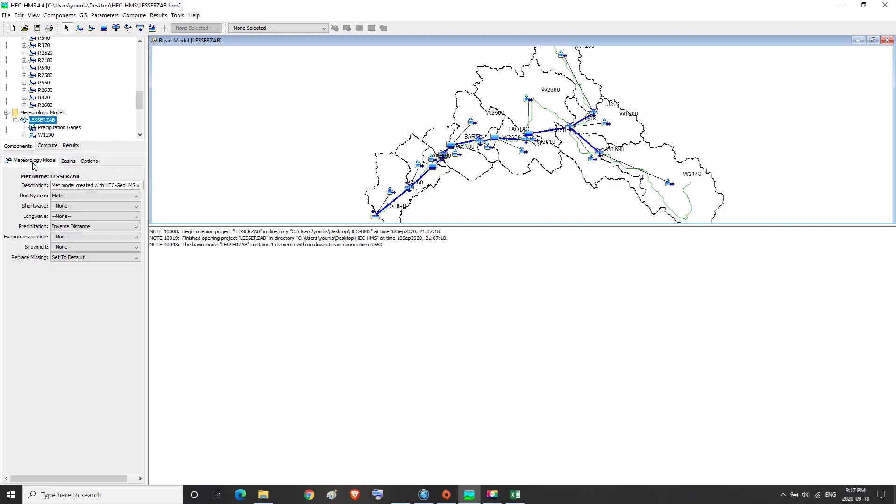
pyautogui.click(51, 128)
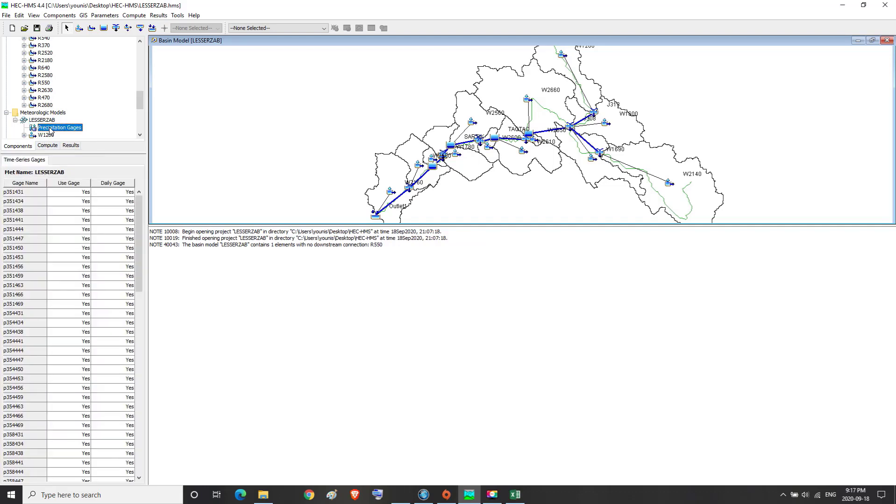
pyautogui.click(14, 193)
pyautogui.click(13, 203)
pyautogui.click(13, 213)
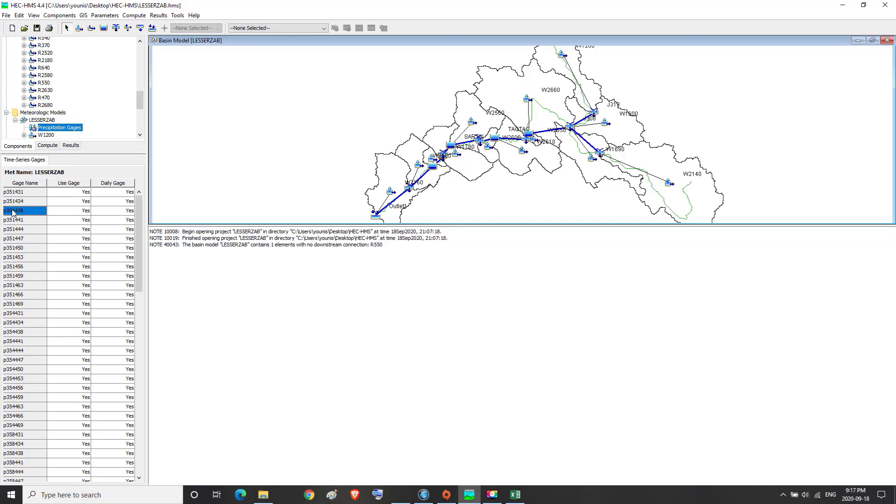
pyautogui.click(13, 222)
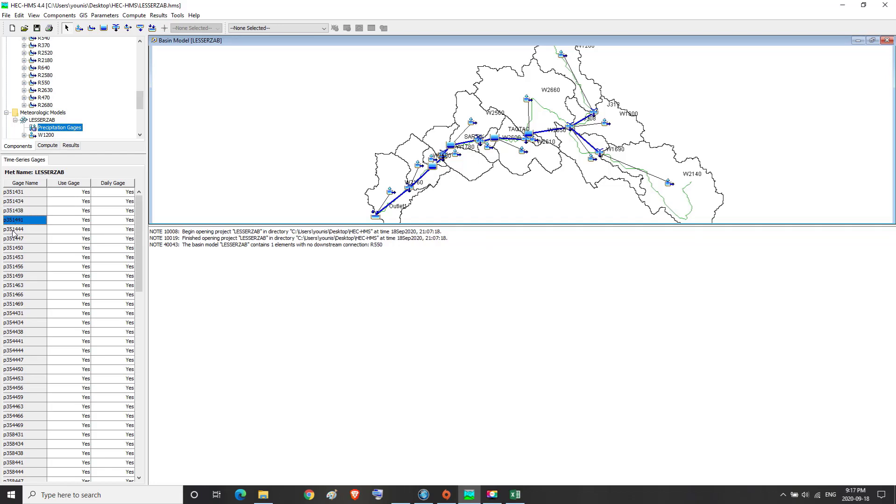
pyautogui.click(14, 229)
pyautogui.click(15, 239)
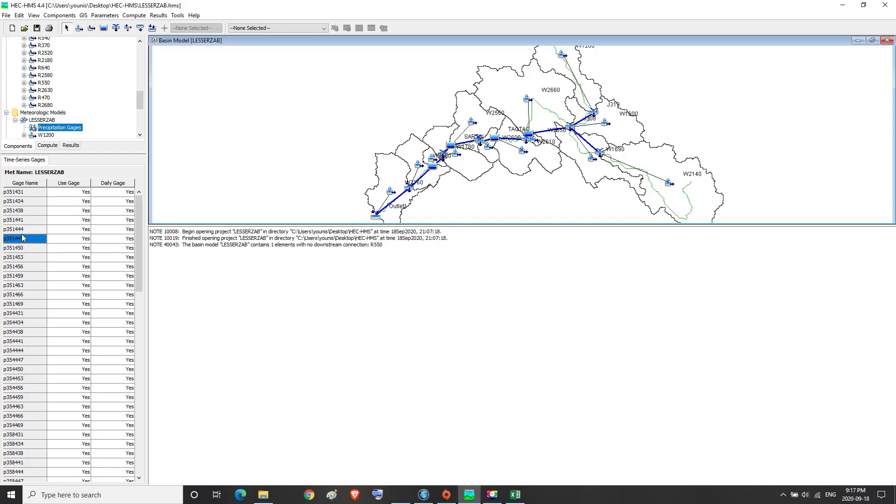
# Check the use gage and daily gage options for p351431 without changing them
pyautogui.click(82, 192)
pyautogui.click(107, 193)
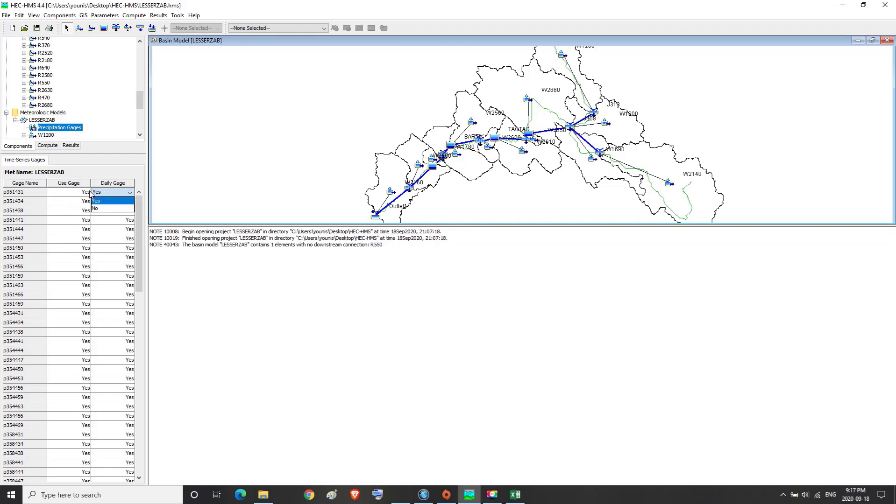
pyautogui.click(96, 192)
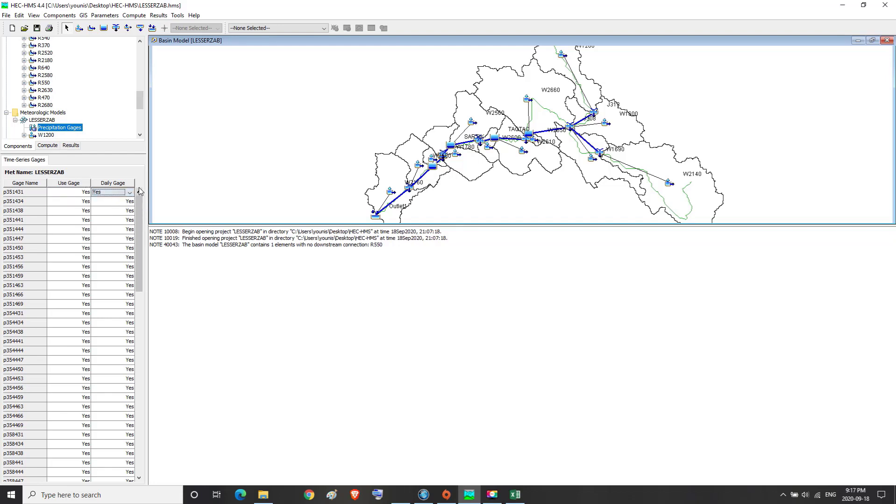
pyautogui.click(32, 192)
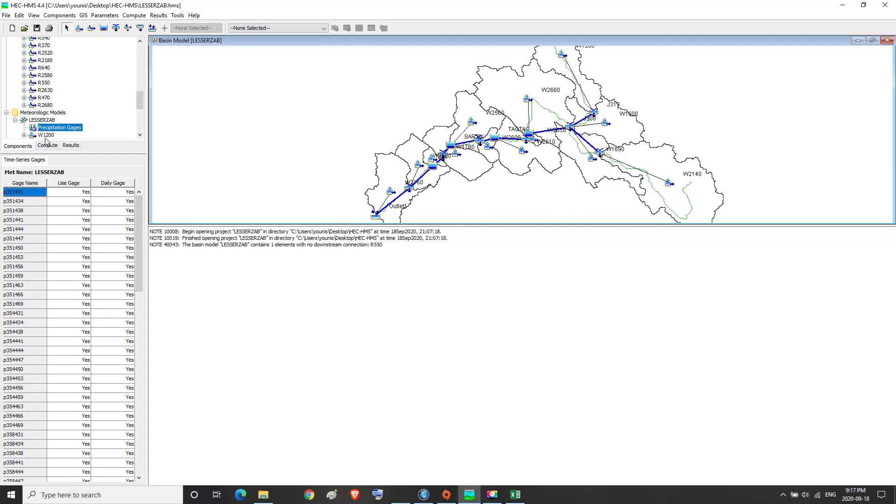
# View the atmospheric variables of subbasin W1200 in the LESSERZAB meteorologic model
pyautogui.click(140, 135)
pyautogui.click(140, 135)
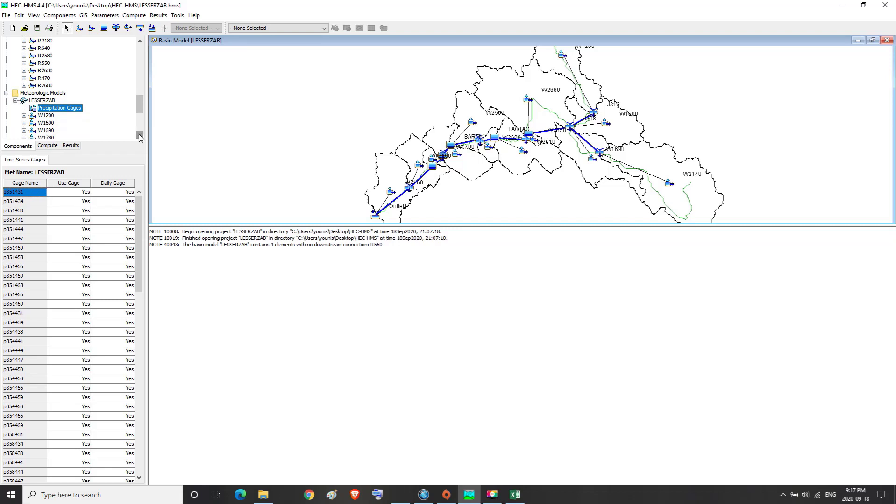
pyautogui.click(45, 116)
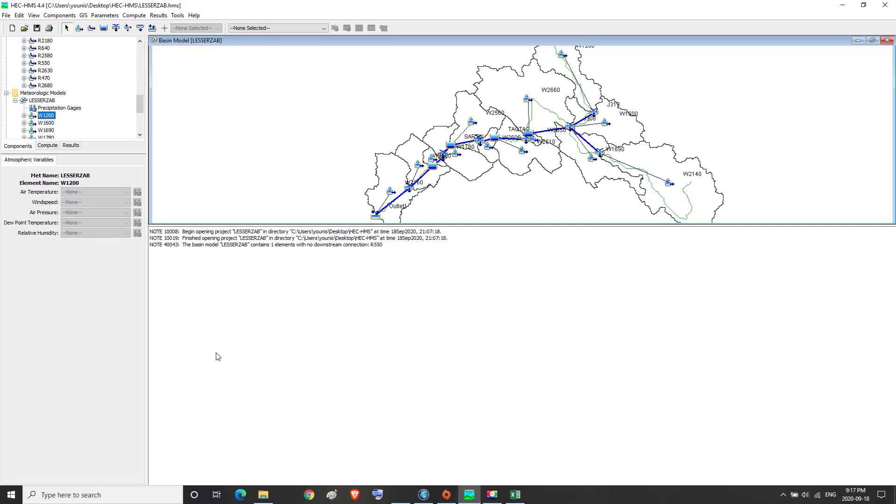
# Switch to Excel, examine the weather data headers from Max Temperature to Solar, and minimize the workbook
pyautogui.click(513, 501)
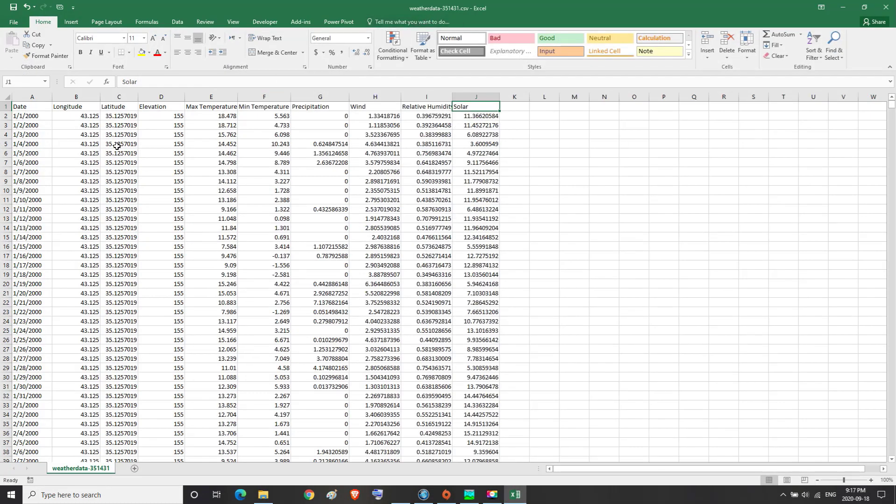
pyautogui.click(220, 106)
pyautogui.click(318, 105)
pyautogui.click(379, 107)
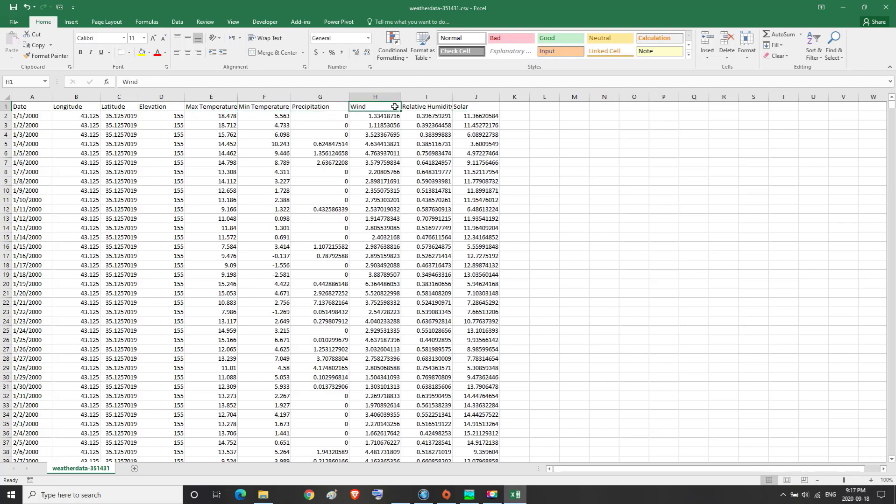
pyautogui.click(424, 107)
pyautogui.click(468, 107)
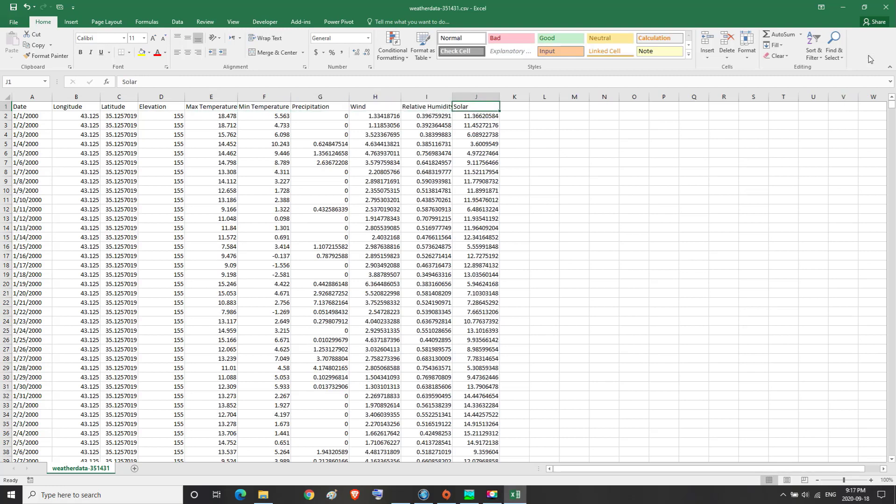
pyautogui.click(842, 8)
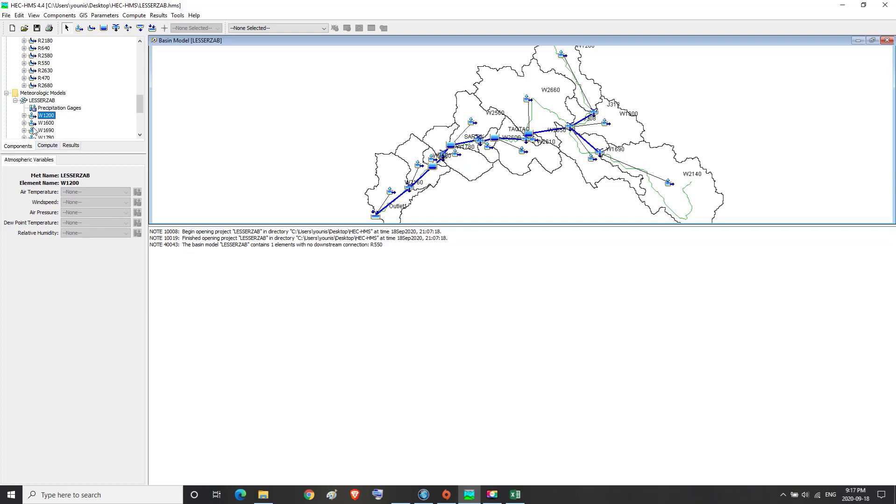
# Examine W1200's inverse distance node weight, latitude and longitude, and return to the LESSERZAB meteorologic model settings
pyautogui.click(23, 115)
pyautogui.click(50, 124)
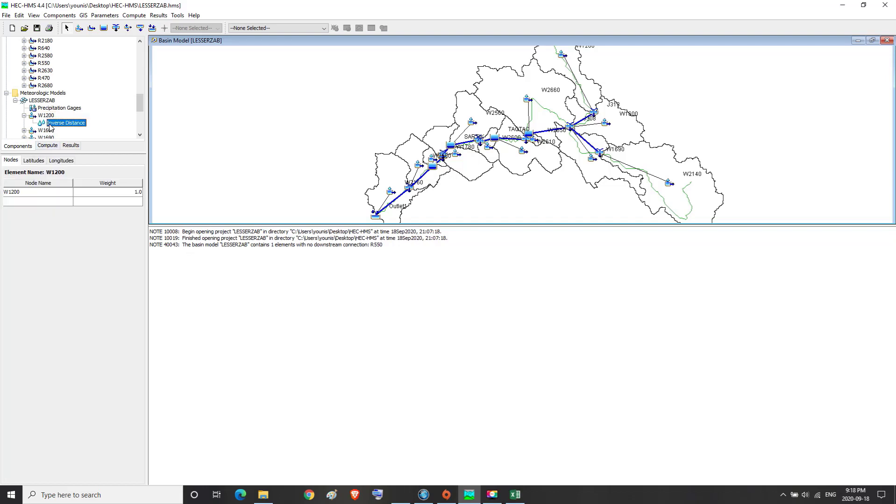
pyautogui.click(106, 192)
pyautogui.click(35, 161)
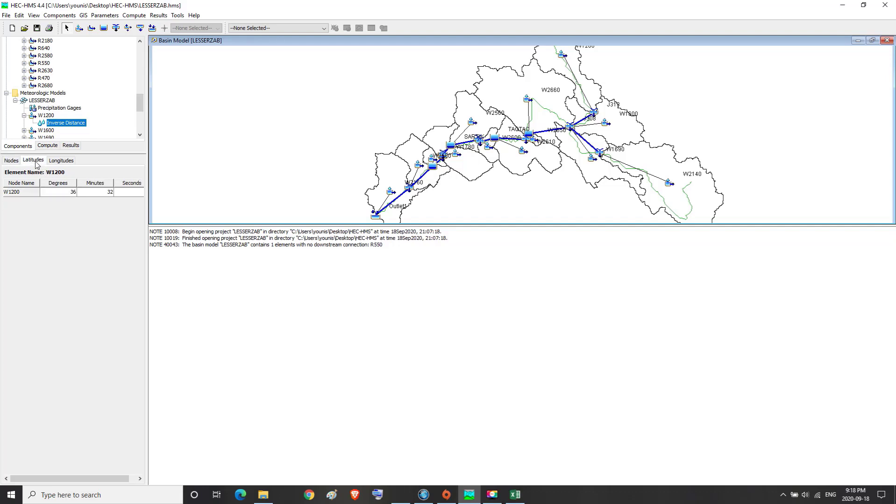
pyautogui.click(60, 163)
pyautogui.click(15, 164)
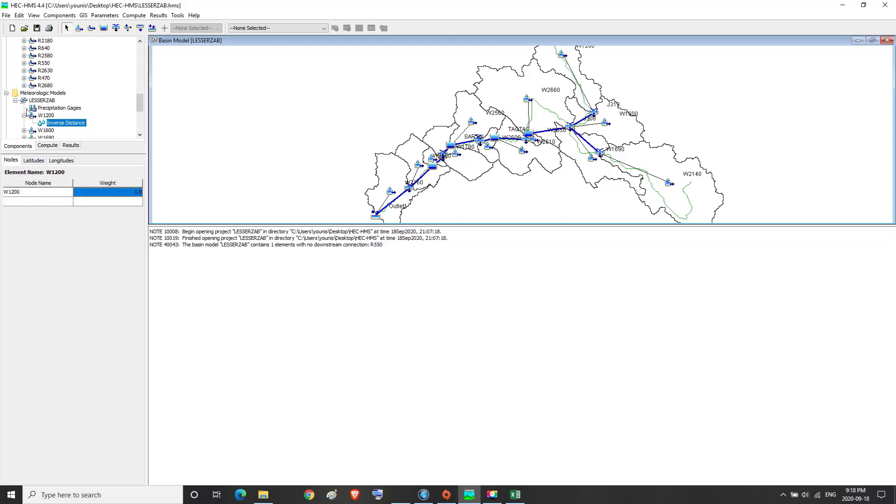
pyautogui.click(36, 102)
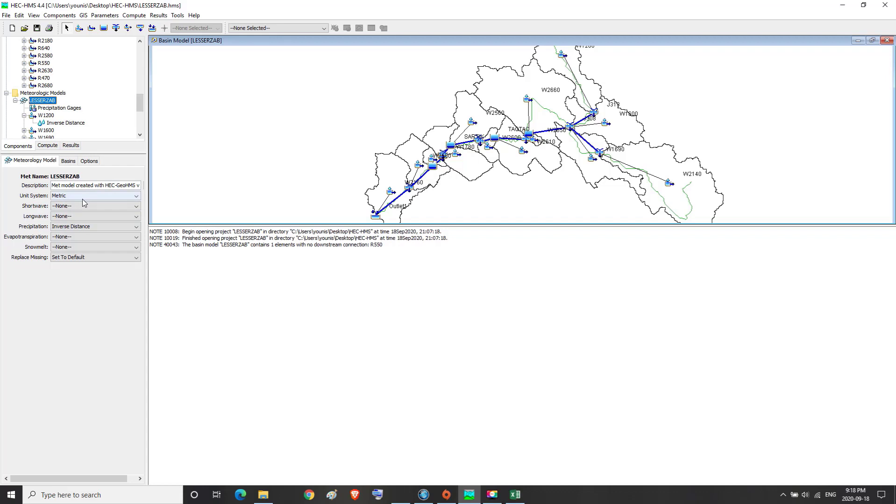
# Collapse the meteorologic models and open precipitation gage p351431 under the time-series data
pyautogui.click(7, 93)
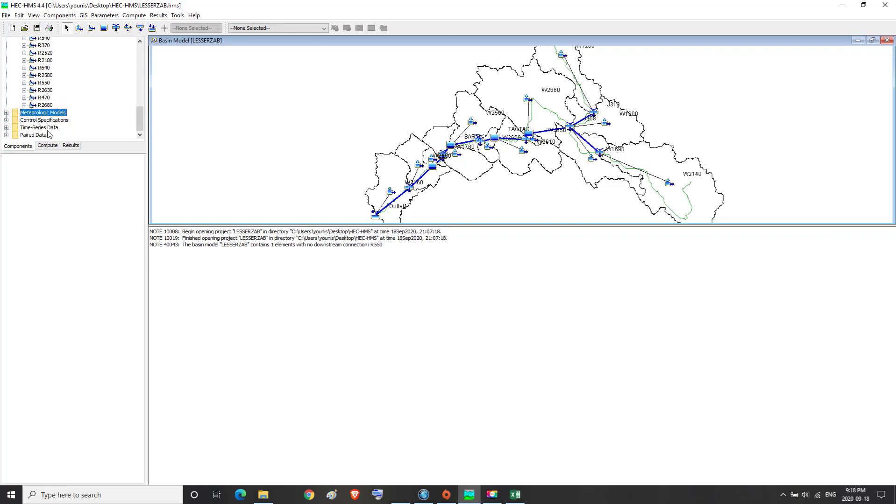
pyautogui.click(25, 129)
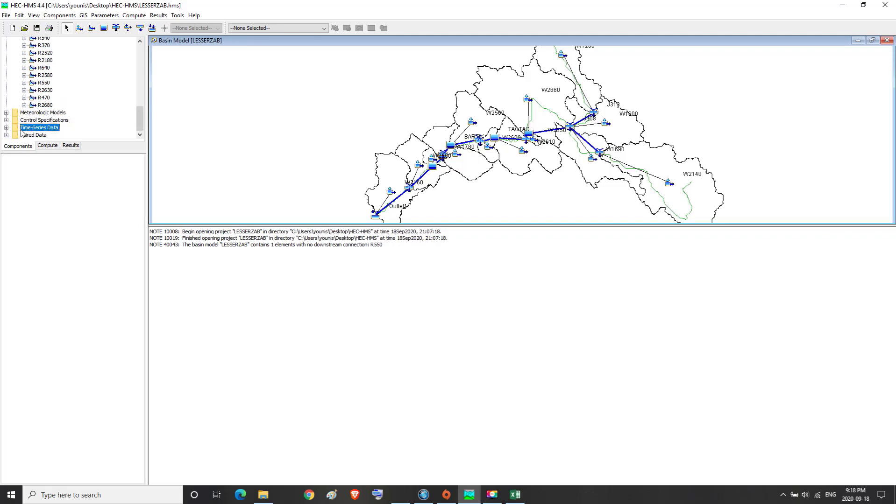
pyautogui.click(7, 128)
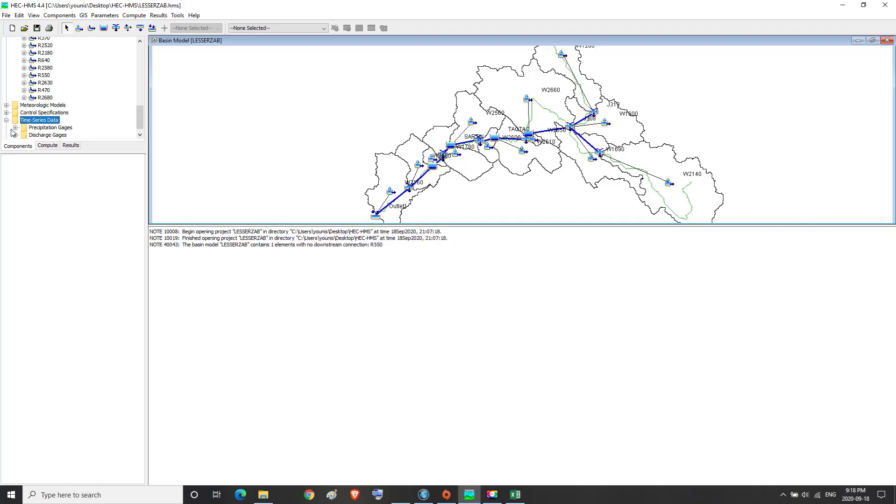
pyautogui.click(40, 129)
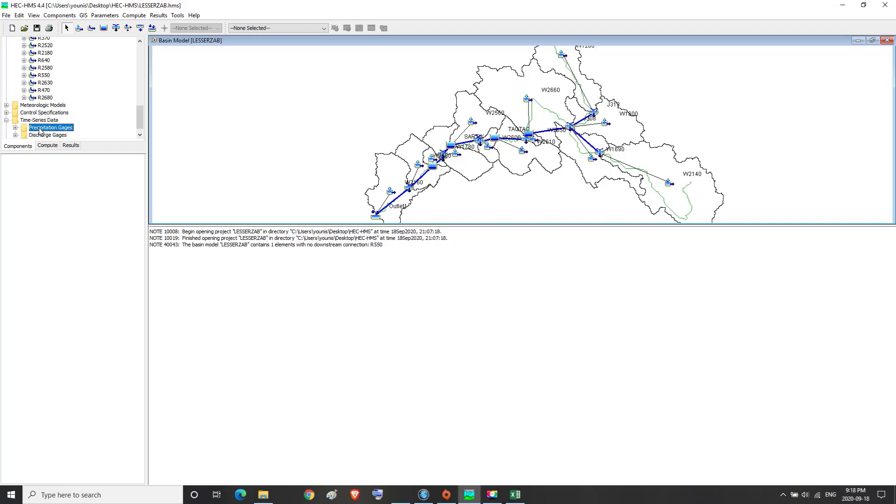
pyautogui.click(15, 128)
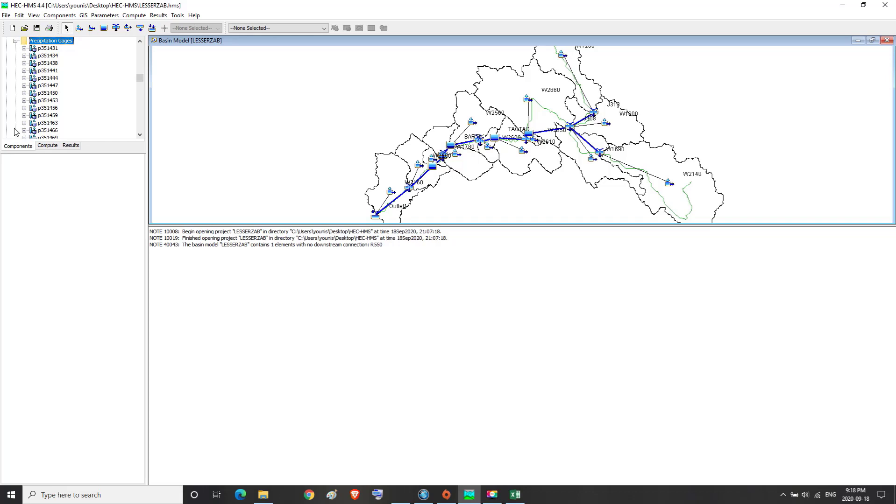
pyautogui.click(49, 48)
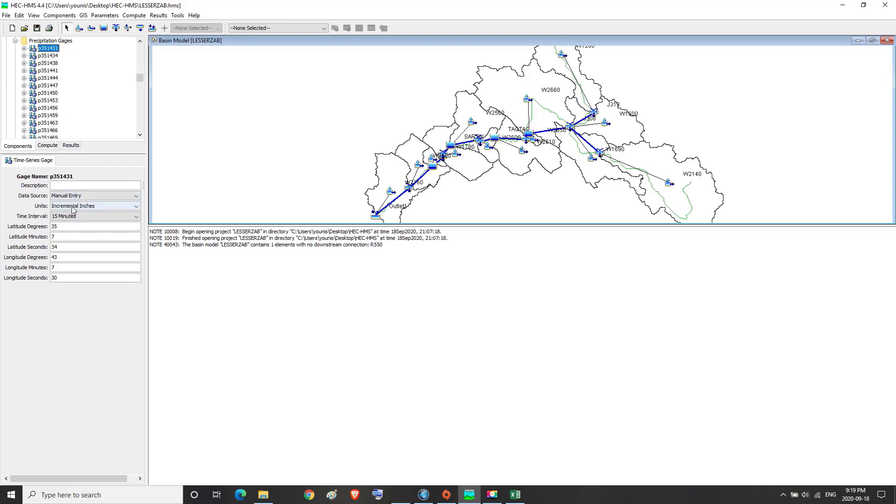
# Set gage p351431's units to Cumulative Millimeters and its time interval to 1 Day, and open its existing time window
pyautogui.click(136, 207)
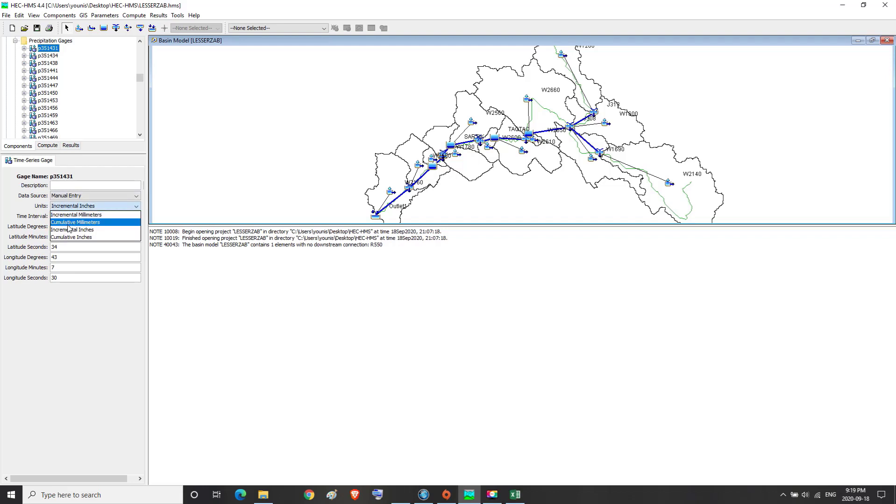
pyautogui.click(72, 223)
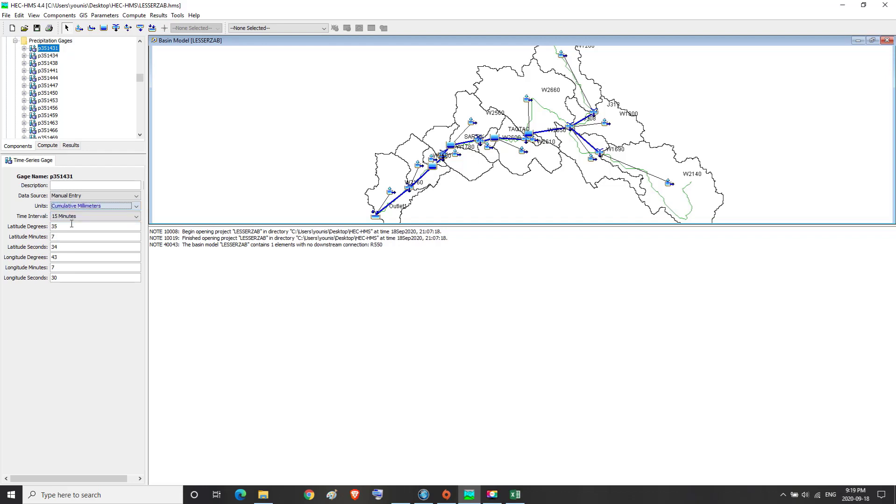
pyautogui.click(136, 217)
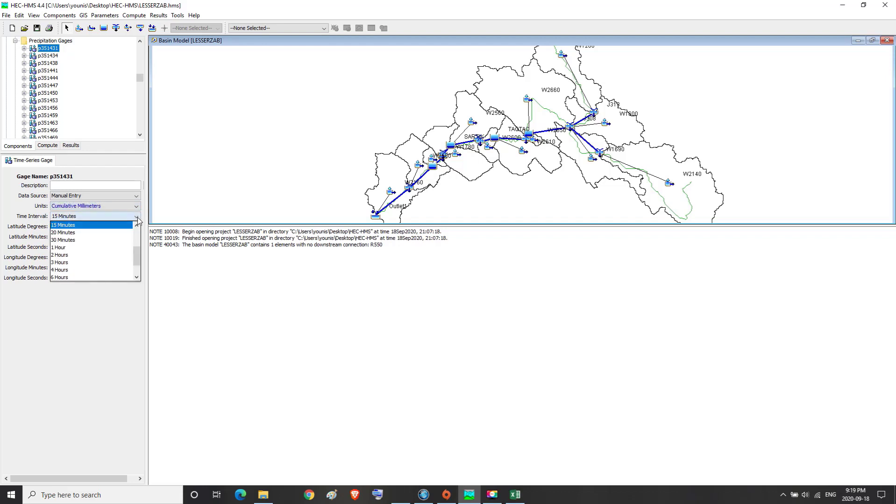
pyautogui.moveTo(136, 252); pyautogui.dragTo(141, 277)
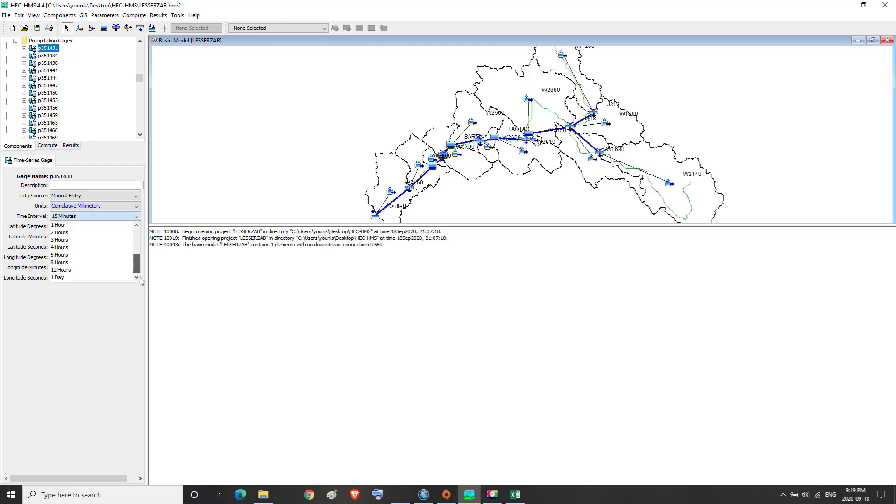
pyautogui.click(64, 278)
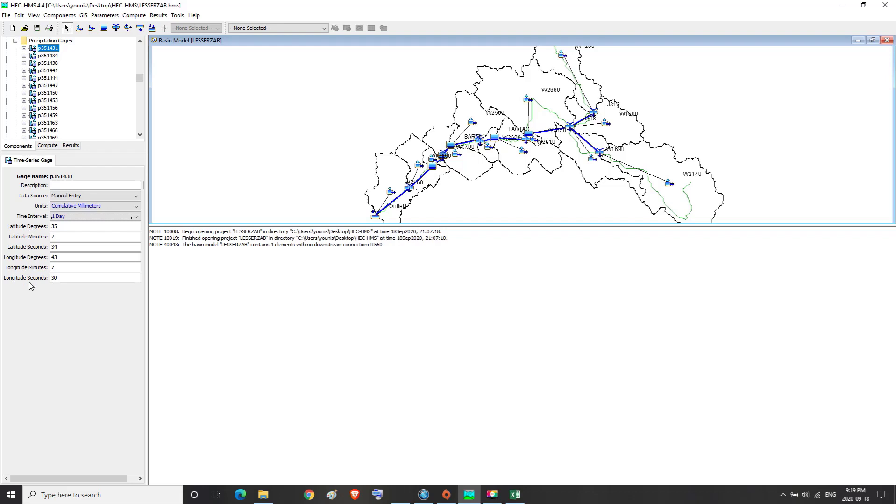
pyautogui.click(25, 48)
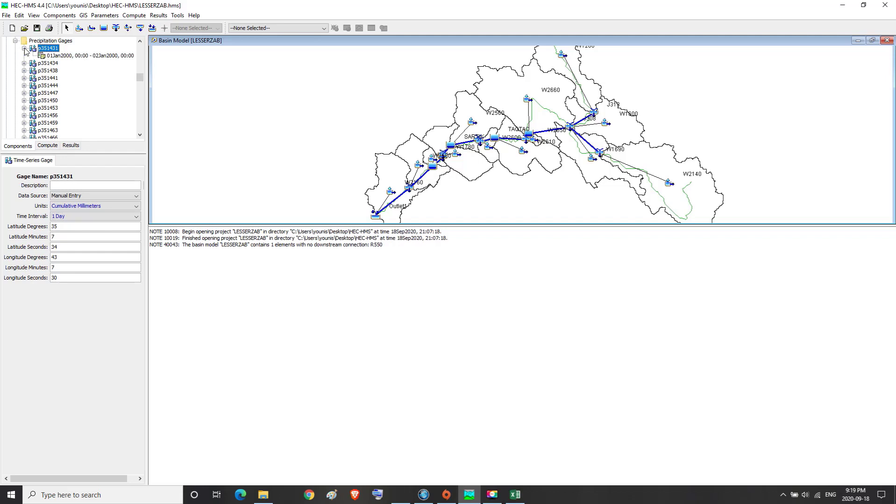
pyautogui.click(52, 57)
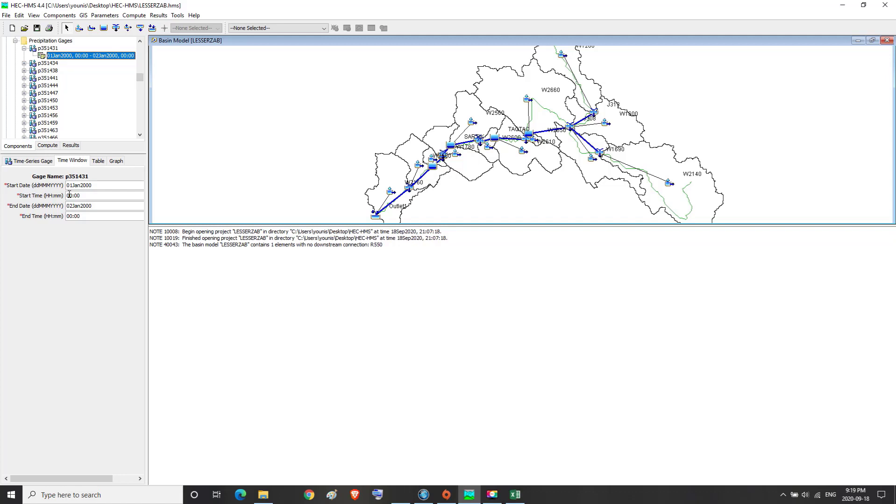
# Copy the name of precipitation gage p351431 without renaming the gage
pyautogui.click(48, 48)
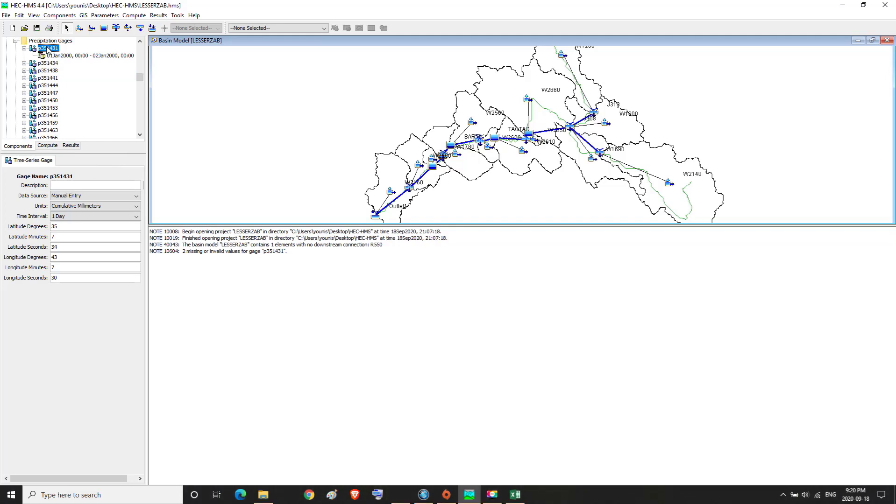
pyautogui.rightClick(47, 48)
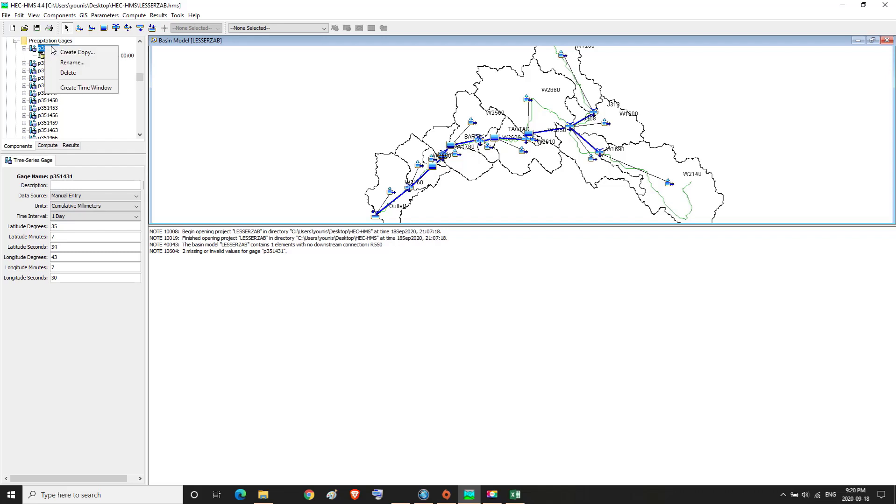
pyautogui.click(70, 63)
pyautogui.hotkey('ctrl', 'c')
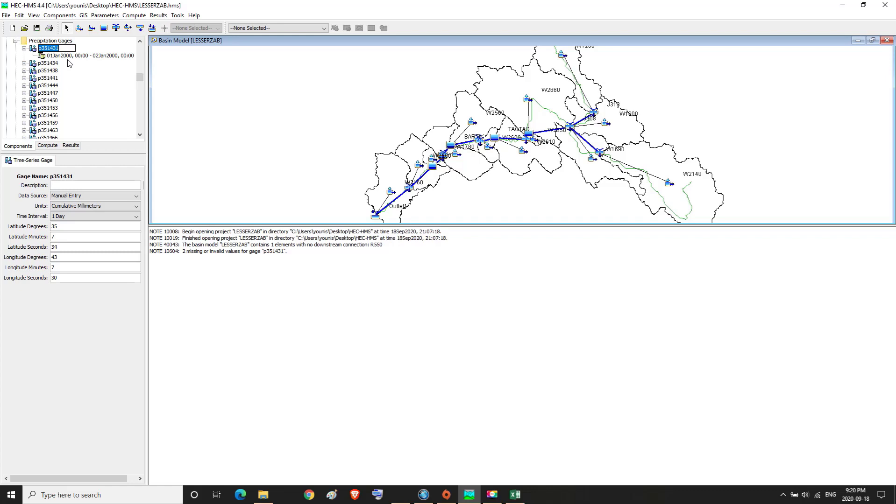
pyautogui.click(84, 49)
# Switch to Excel and close weatherdata-351431.csv without saving its changes
pyautogui.click(515, 494)
pyautogui.click(886, 7)
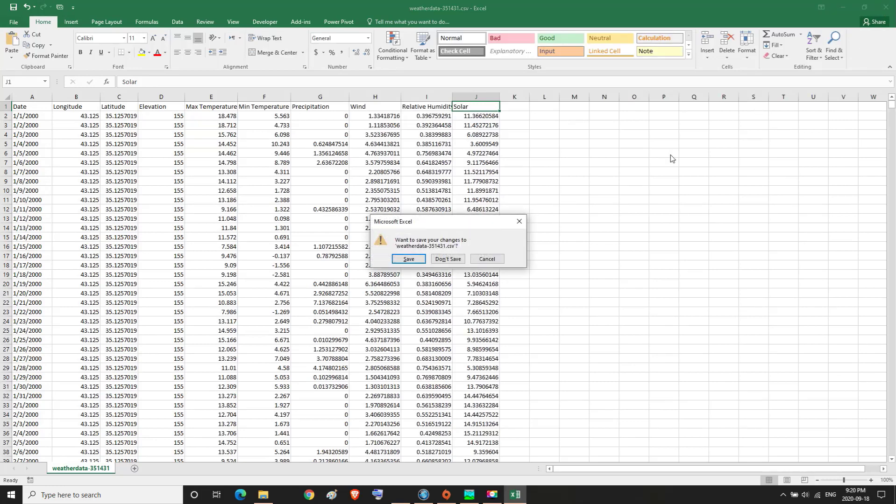
pyautogui.click(447, 260)
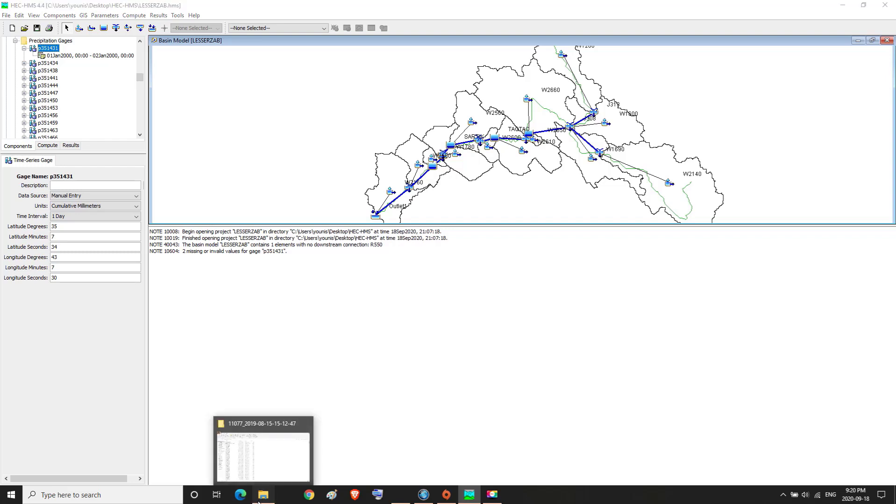
pyautogui.click(258, 503)
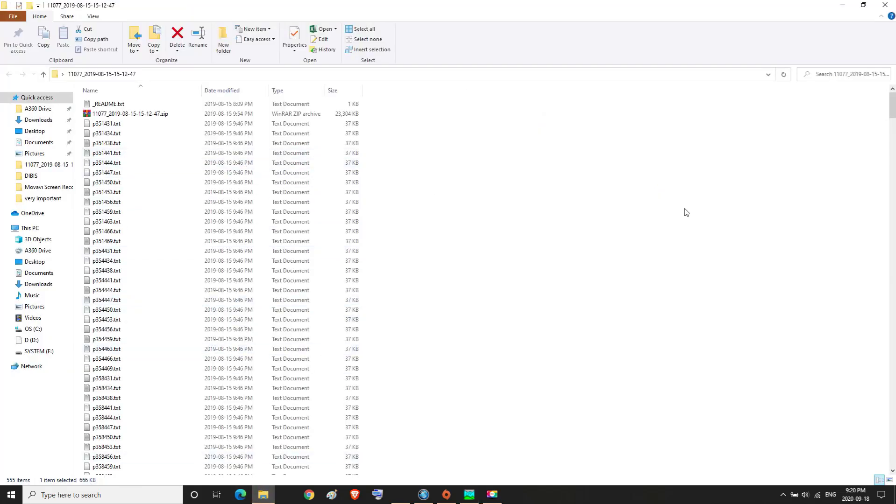
pyautogui.moveTo(891, 114); pyautogui.dragTo(871, 103)
pyautogui.hotkey('ctrl', 'f')
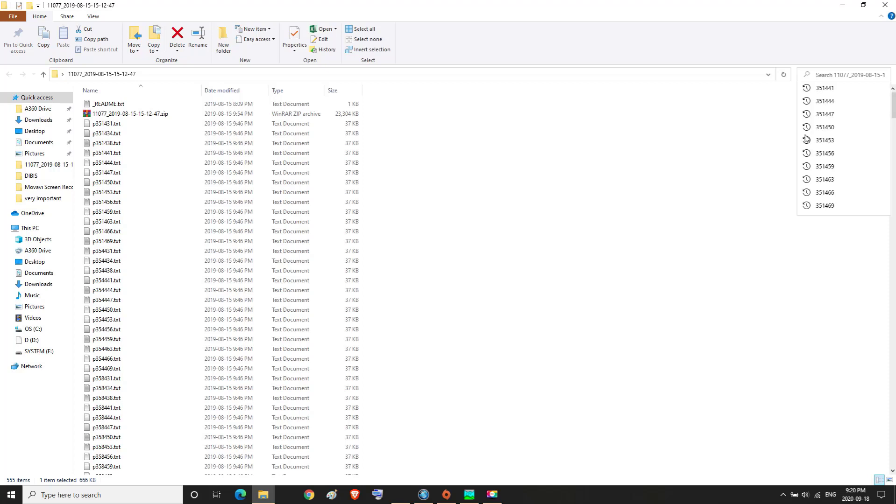
pyautogui.hotkey('ctrl', 'v')
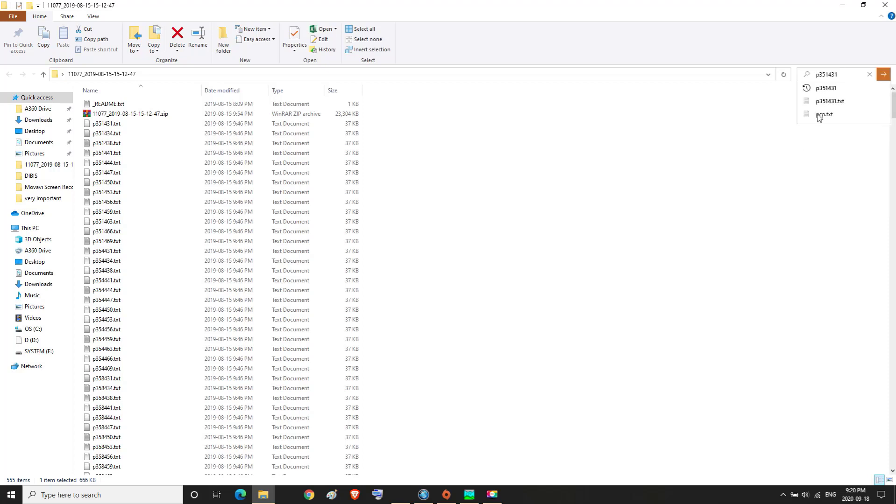
pyautogui.click(818, 75)
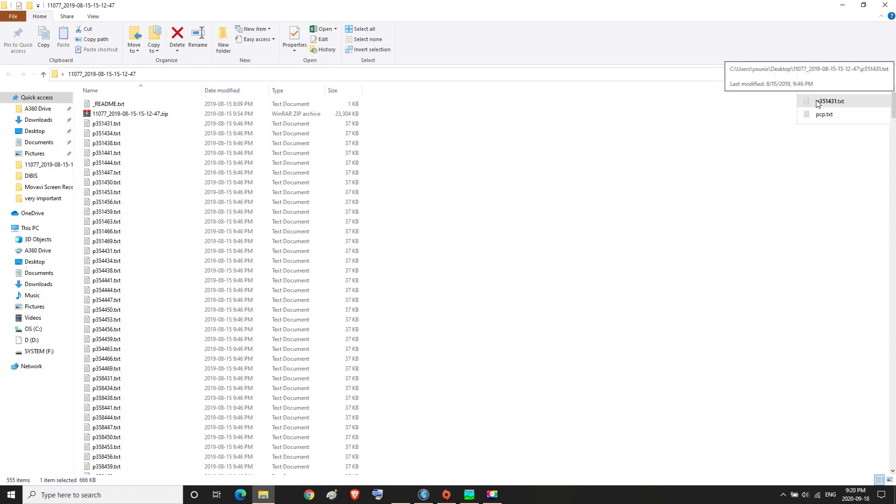
pyautogui.press('BackSpace')
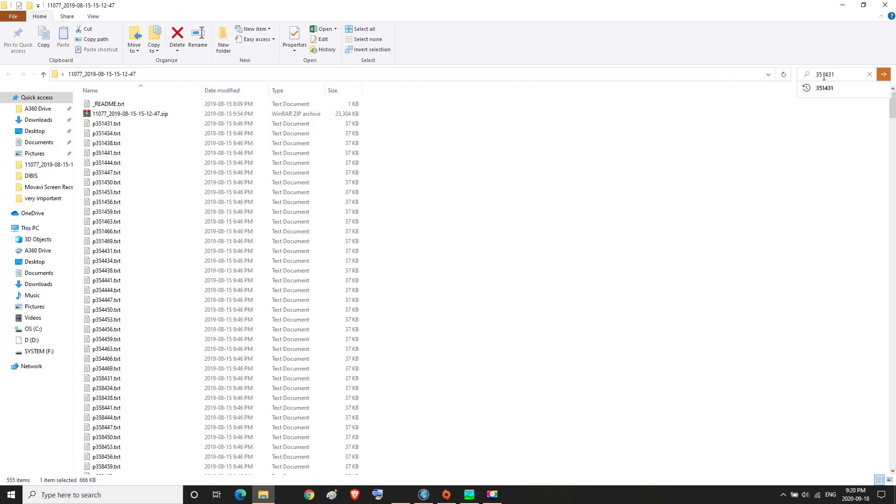
pyautogui.click(883, 74)
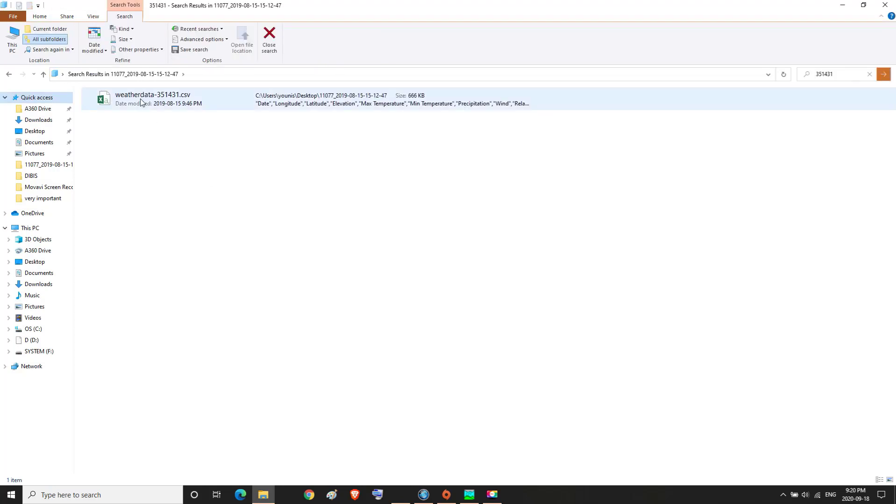
# Open weatherdata-351431.csv in Excel, enable its content and widen the Precipitation column to fit its values
pyautogui.click(141, 102)
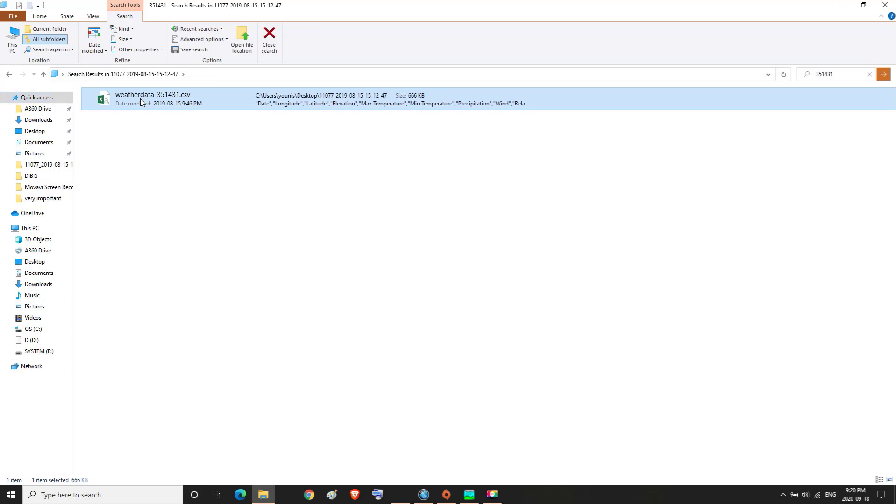
pyautogui.doubleClick(141, 100)
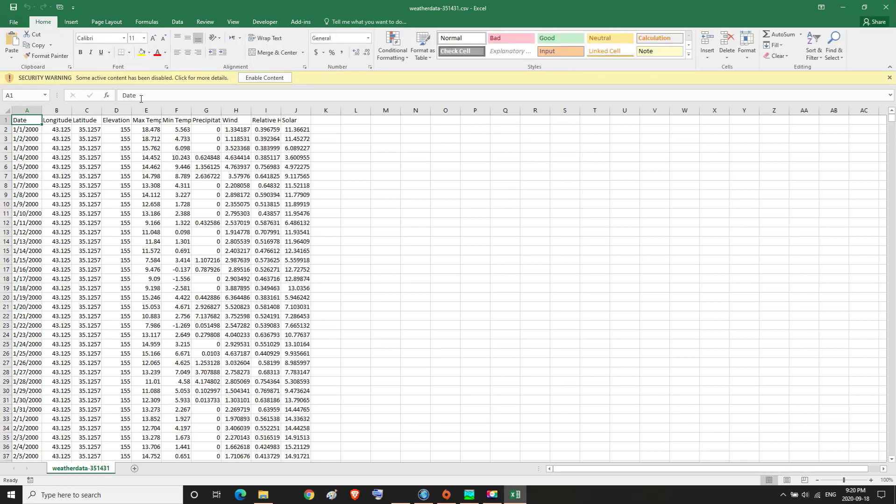
pyautogui.click(252, 78)
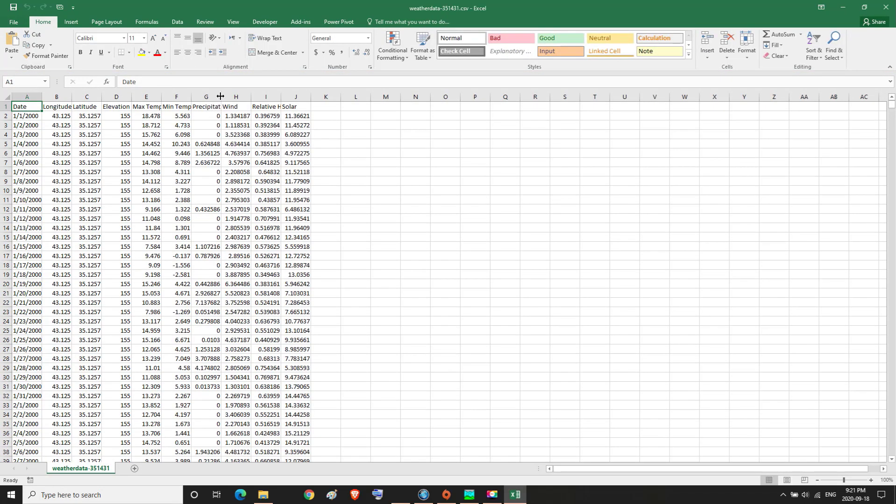
pyautogui.moveTo(220, 96); pyautogui.dragTo(241, 96)
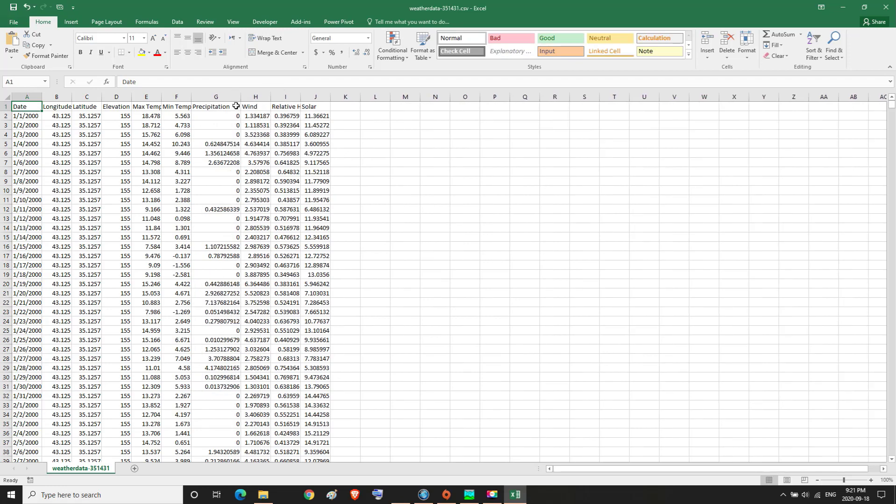
pyautogui.click(215, 107)
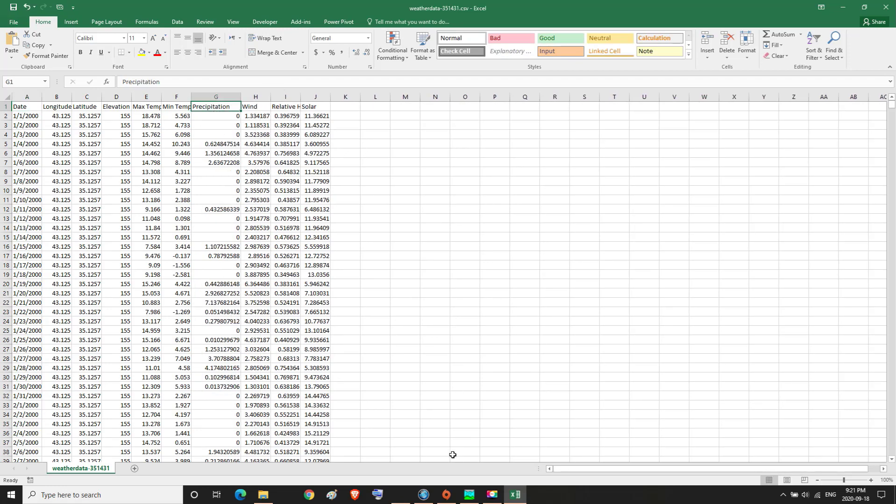
# Open gage p351431's time window in HEC-HMS and examine the first and last record dates in weatherdata-351431.csv
pyautogui.click(469, 494)
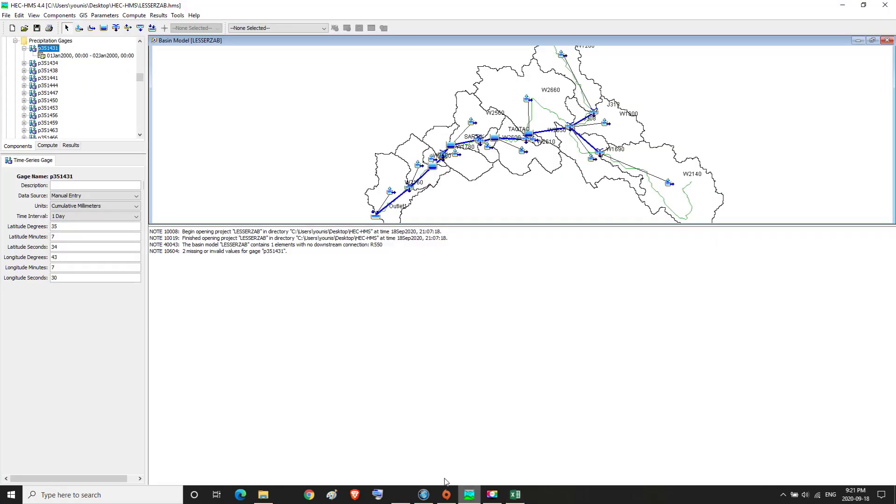
pyautogui.click(60, 56)
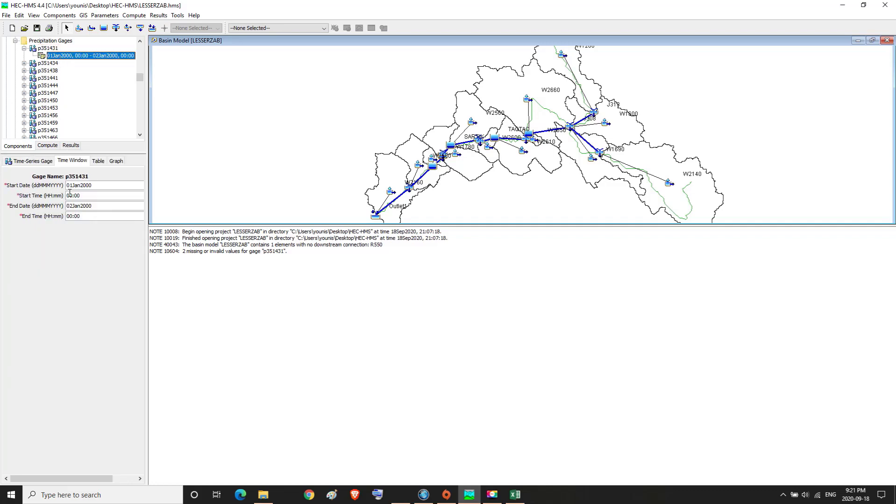
pyautogui.click(515, 495)
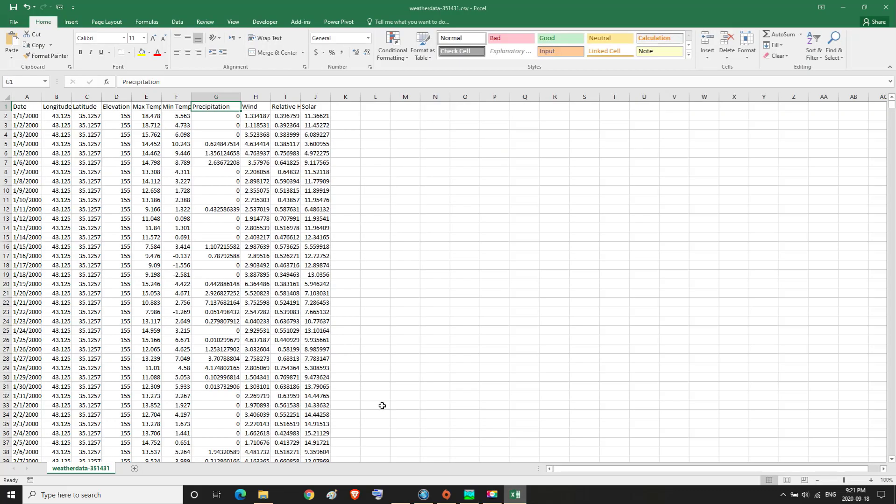
pyautogui.click(25, 117)
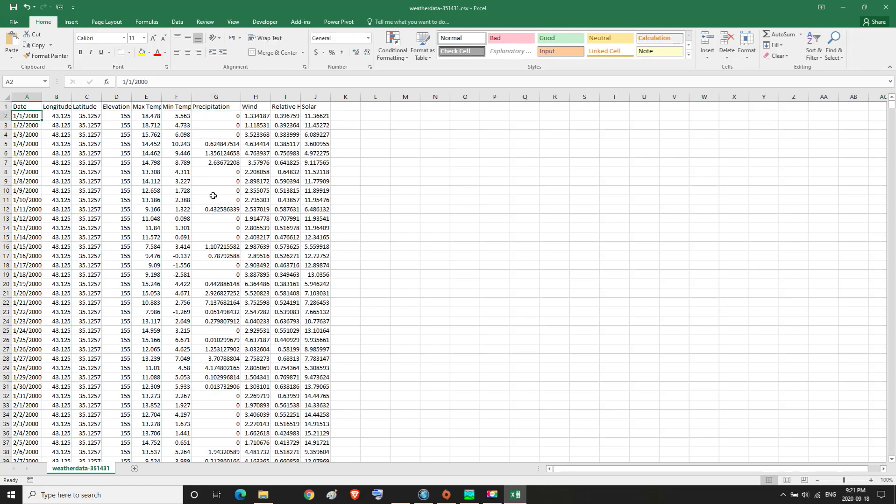
pyautogui.moveTo(891, 105); pyautogui.dragTo(891, 452)
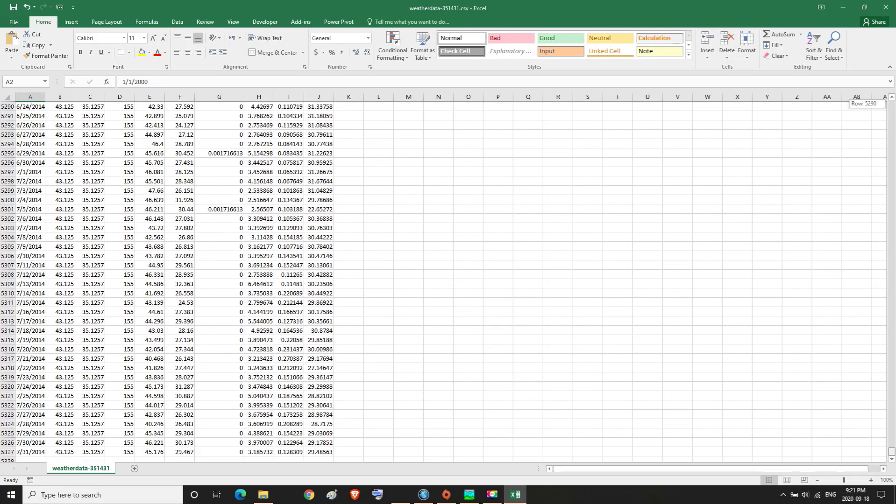
pyautogui.click(30, 452)
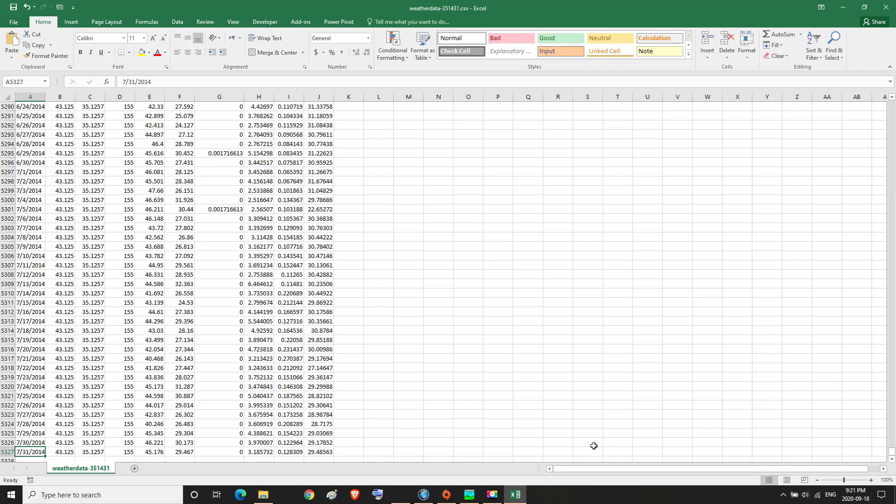
pyautogui.moveTo(892, 450); pyautogui.dragTo(892, 104)
pyautogui.click(34, 118)
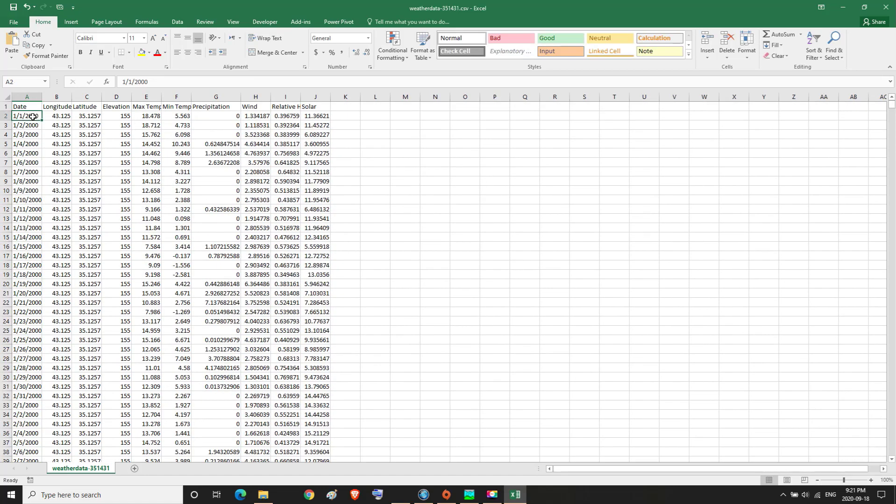
# In HEC-HMS, set gage p351431's start and end times to 01:00 and end date to 31Jul2014, and open its precipitation table
pyautogui.click(471, 496)
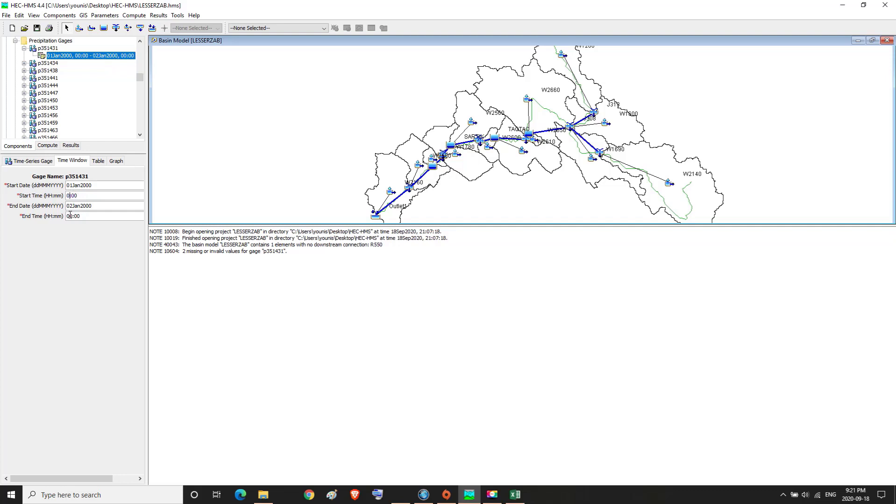
pyautogui.write('1')
pyautogui.doubleClick(84, 206)
pyautogui.write('31JU')
pyautogui.write('L2014')
pyautogui.click(98, 162)
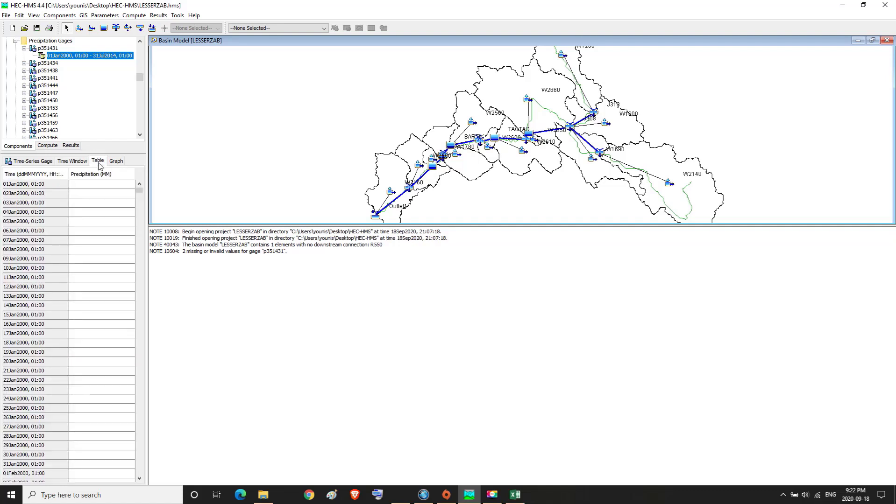
# Switch to Excel and copy all precipitation values from G2 to G5327 in weatherdata-351431.csv
pyautogui.moveTo(513, 500)
pyautogui.click(515, 498)
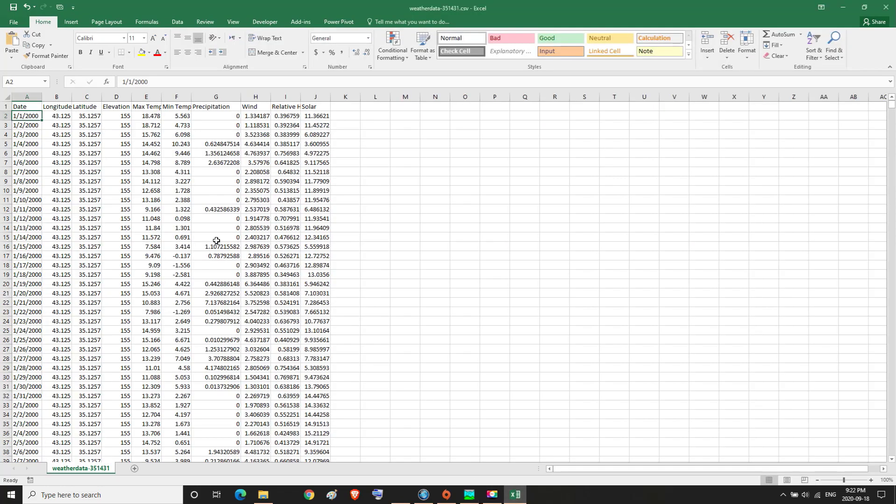
pyautogui.click(220, 116)
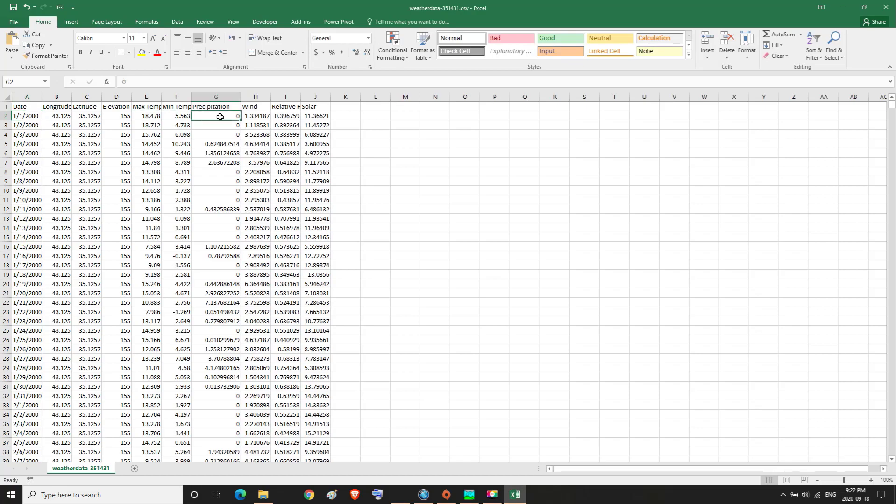
pyautogui.moveTo(220, 116); pyautogui.dragTo(227, 441)
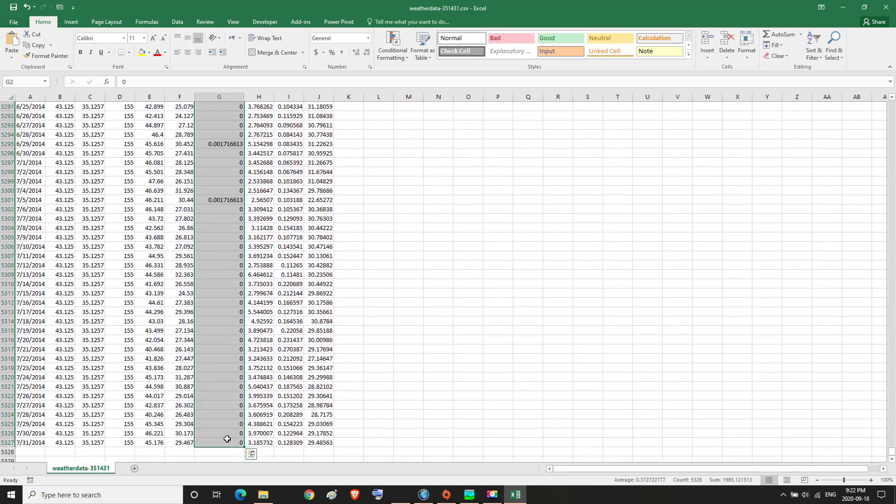
pyautogui.click(32, 45)
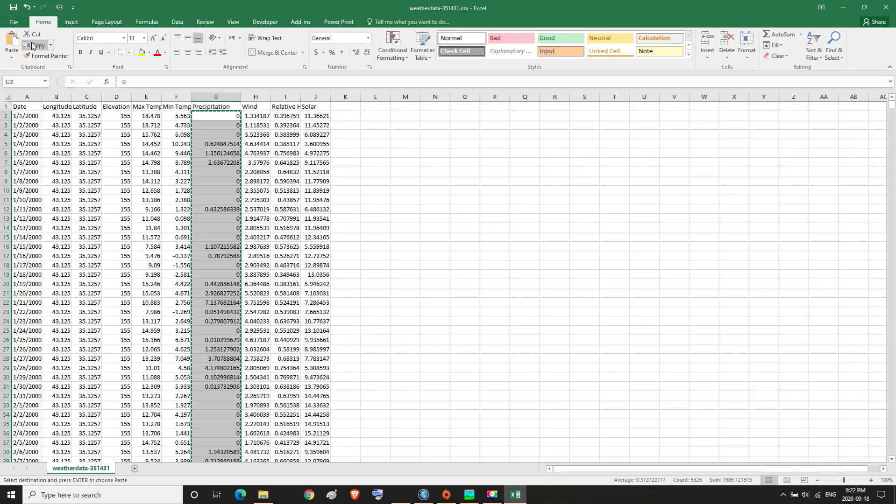
# Switch to HEC-HMS and paste the copied values into gage p351431's precipitation table, starting at 01Jan2000
pyautogui.click(470, 495)
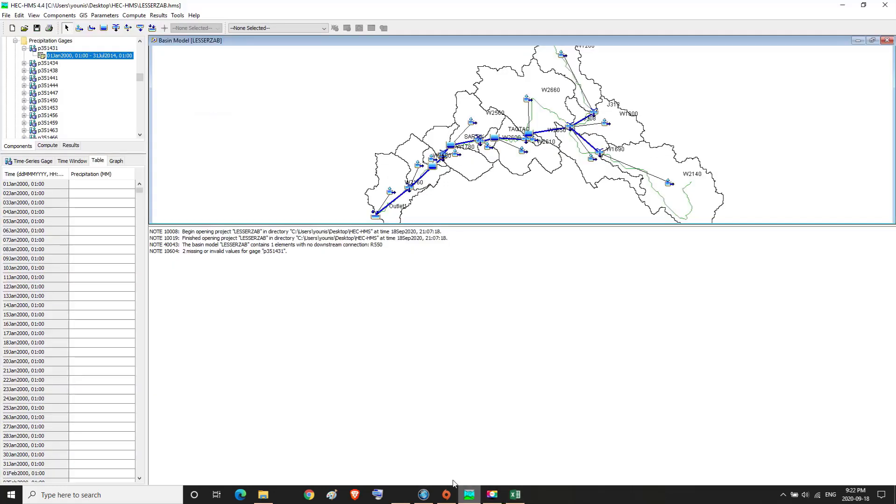
pyautogui.rightClick(105, 187)
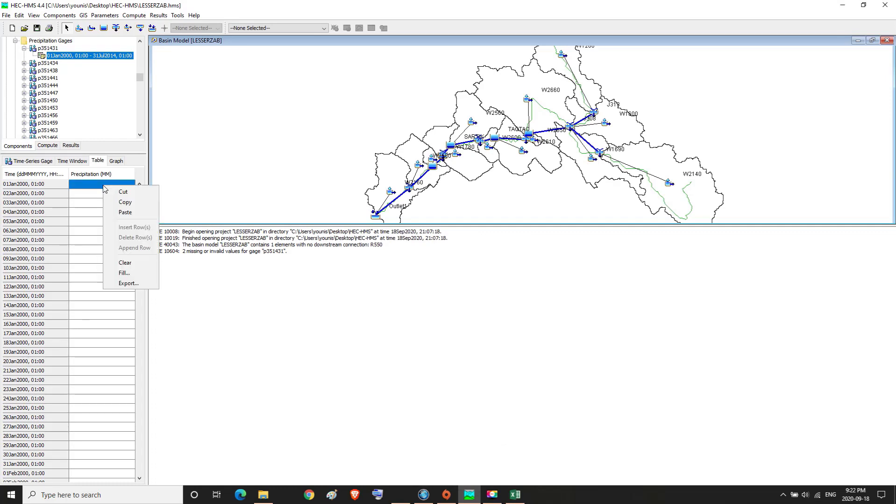
pyautogui.click(124, 213)
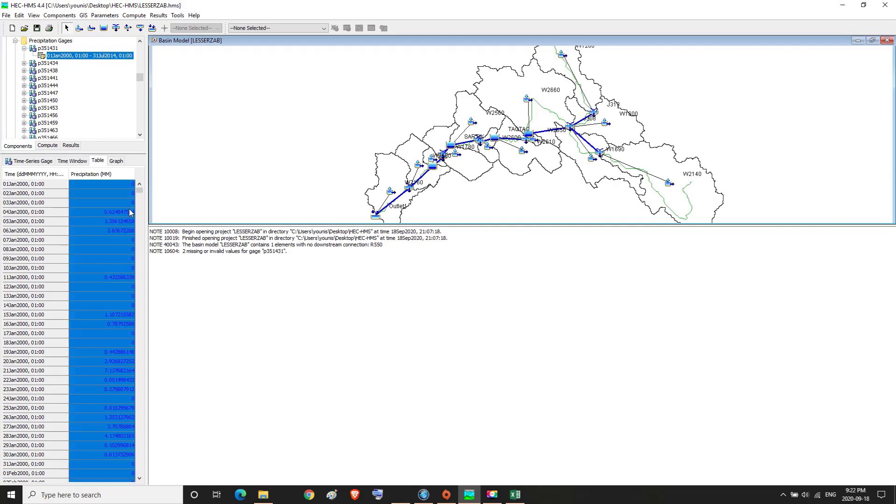
pyautogui.click(118, 185)
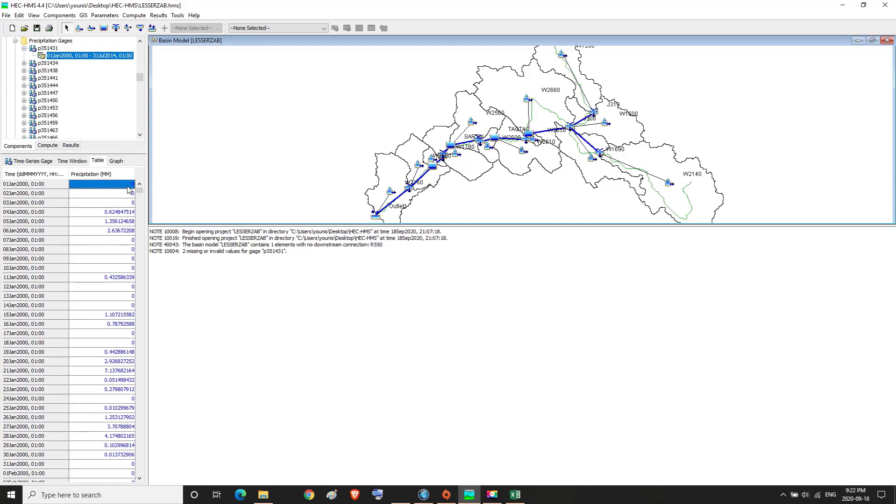
pyautogui.click(116, 160)
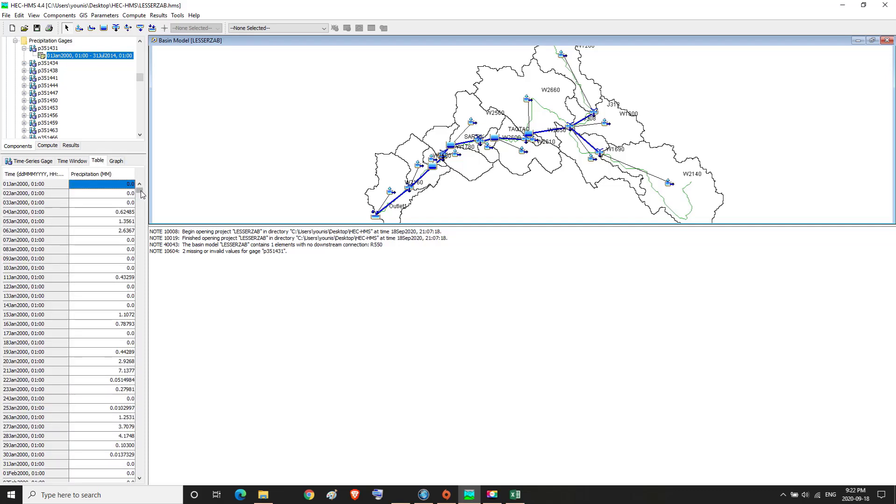
# Compare the July 2014 precipitation values in gage p351431's table with the end of the Excel sheet, and clear the copy marquee
pyautogui.moveTo(140, 190); pyautogui.dragTo(138, 475)
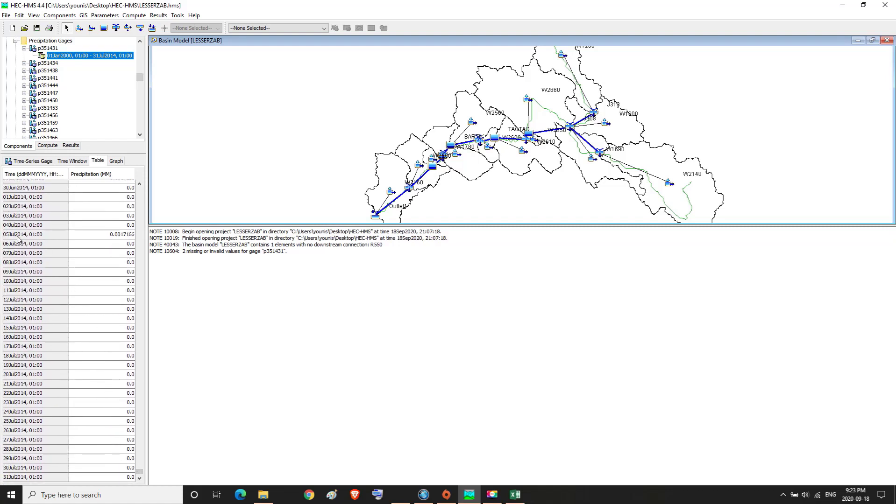
pyautogui.click(126, 237)
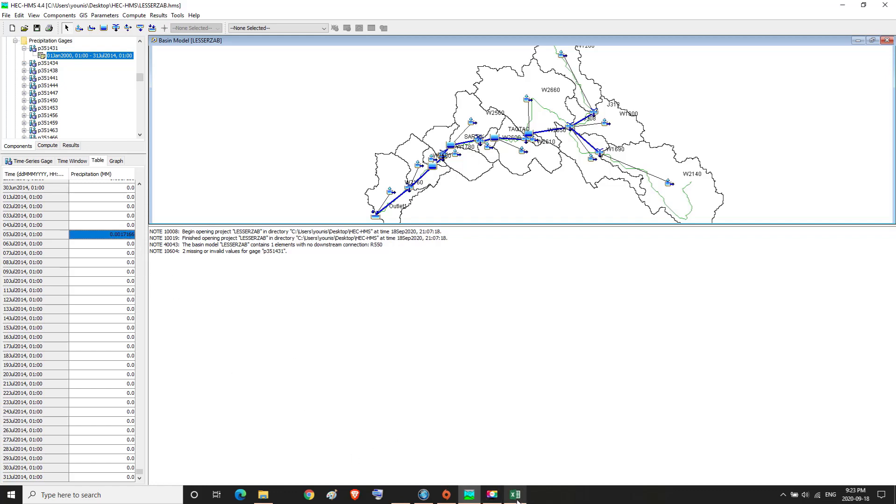
pyautogui.click(516, 495)
pyautogui.moveTo(891, 104); pyautogui.dragTo(891, 452)
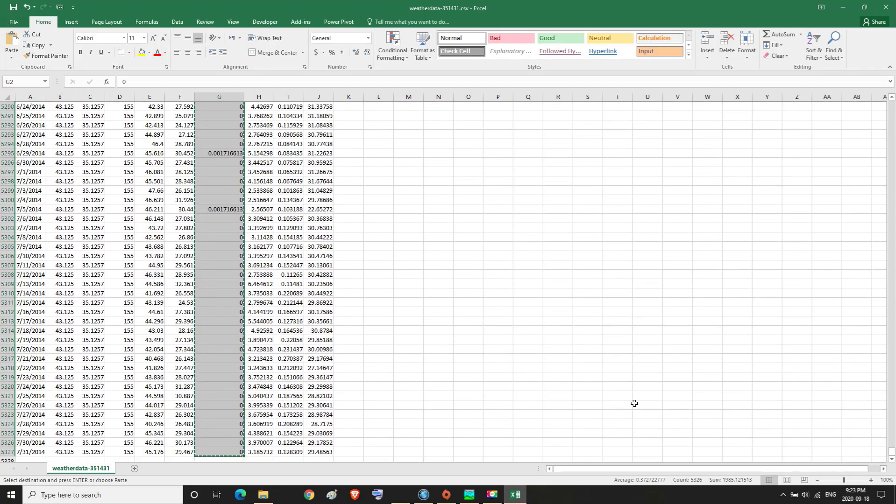
pyautogui.press('Escape')
pyautogui.hotkey('ctrl', 'BackSpace')
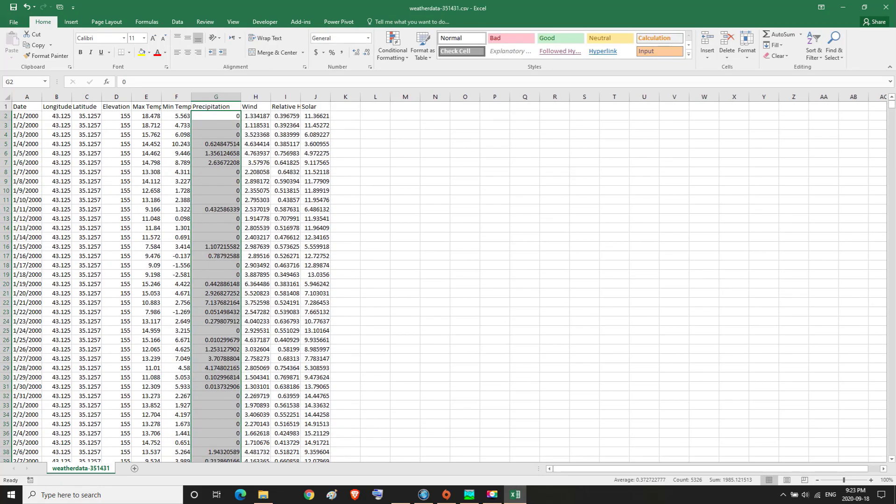
# Check the 7/5/2014 precipitation in Excel against gage p351431's table in HEC-HMS, and show the gage's general settings
pyautogui.moveTo(891, 109); pyautogui.dragTo(890, 455)
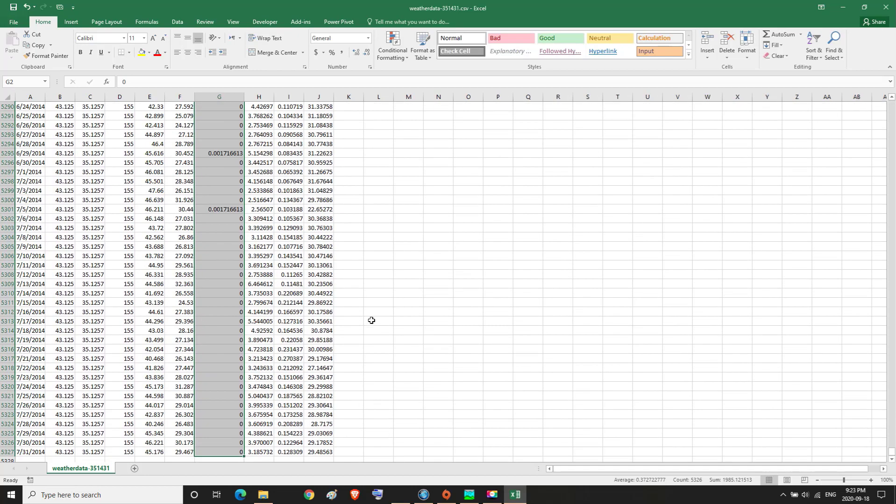
pyautogui.click(35, 209)
pyautogui.click(229, 210)
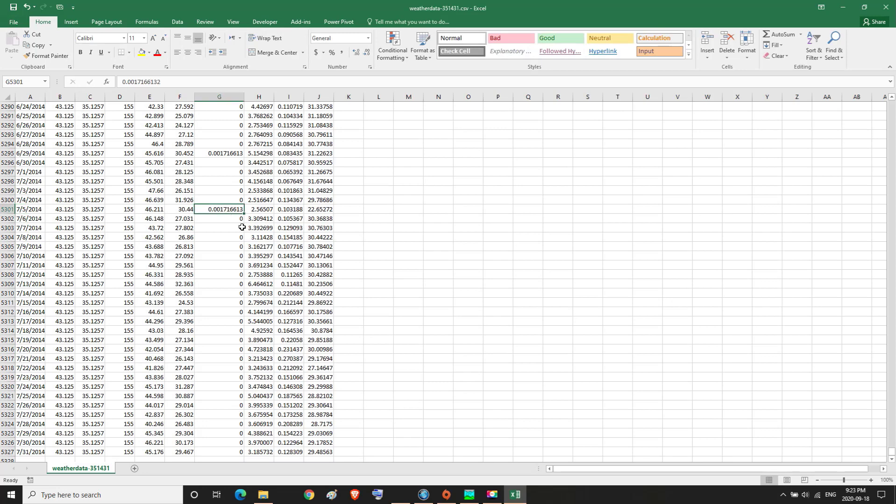
pyautogui.click(515, 494)
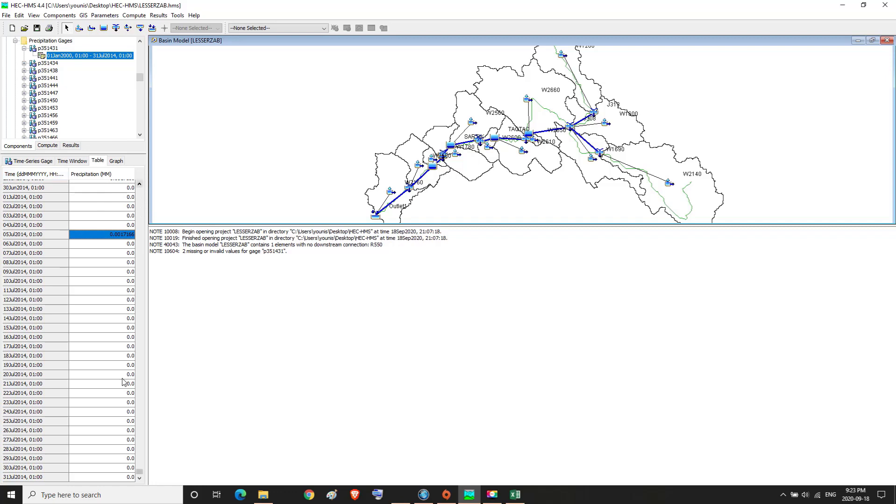
pyautogui.moveTo(143, 469); pyautogui.dragTo(154, 189)
pyautogui.click(31, 161)
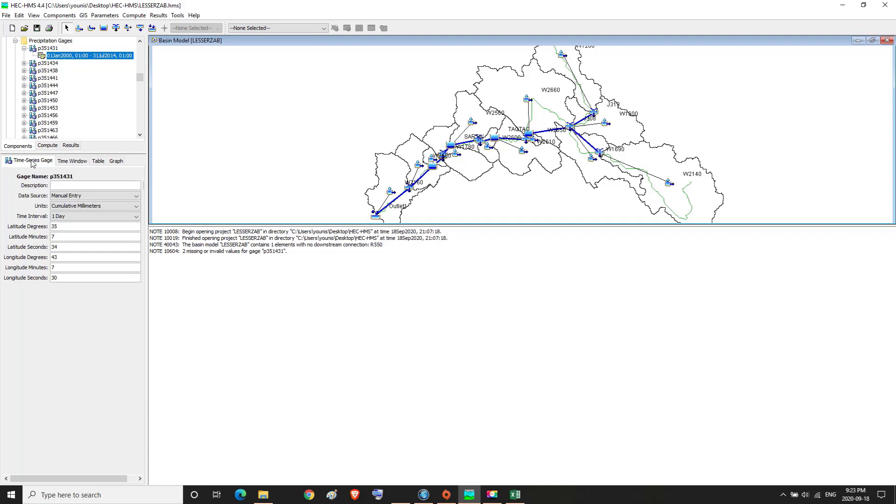
# Set precipitation gage p351434's units to Cumulative Millimeters and its time interval to 1 Day, and expand its time window entry
pyautogui.click(44, 64)
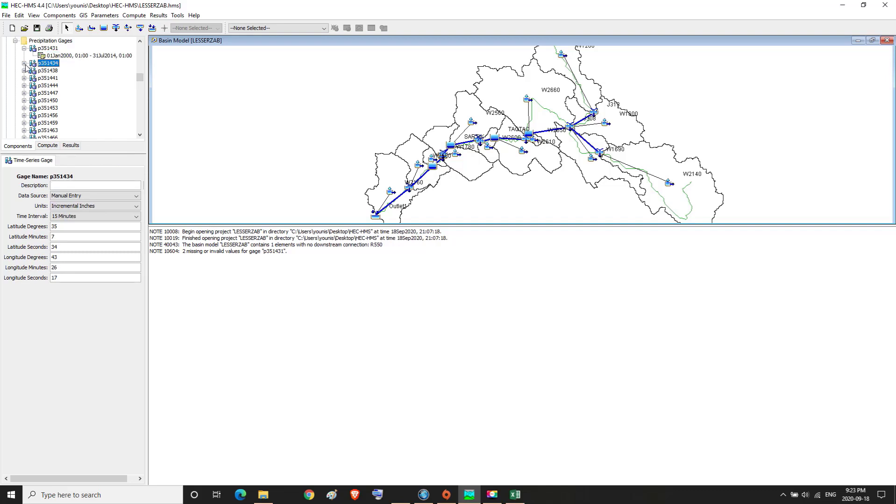
pyautogui.click(23, 64)
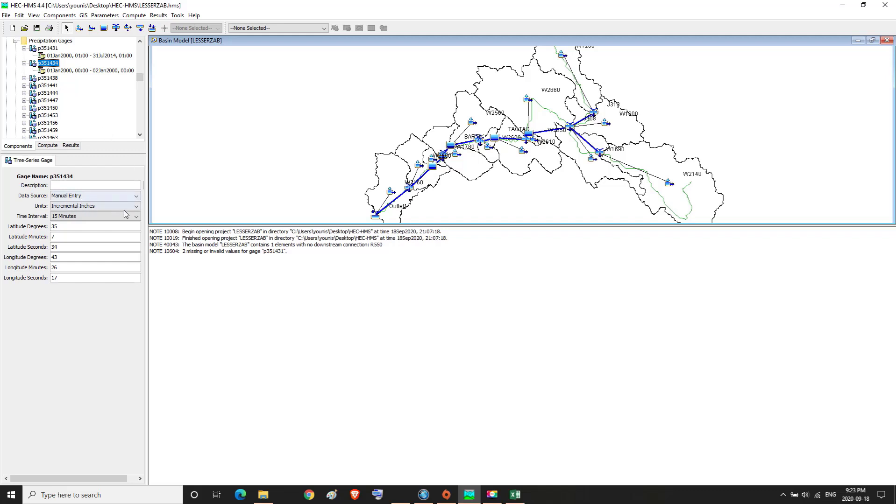
pyautogui.click(86, 206)
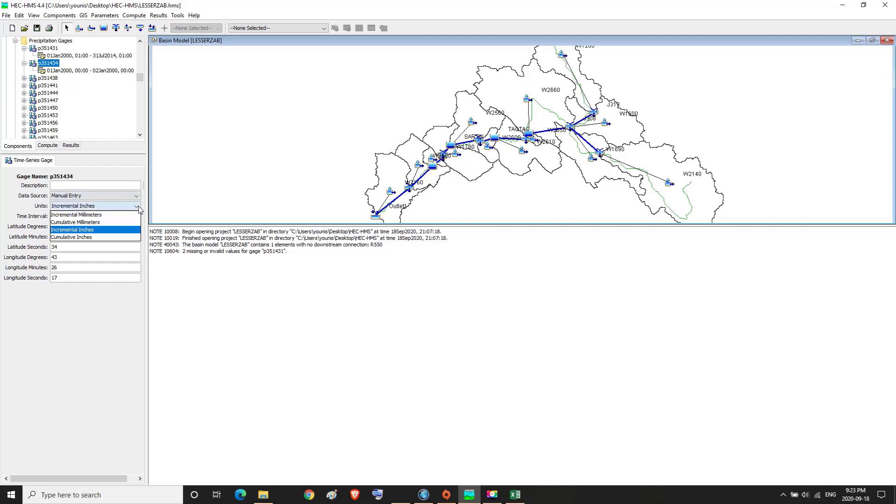
pyautogui.click(89, 223)
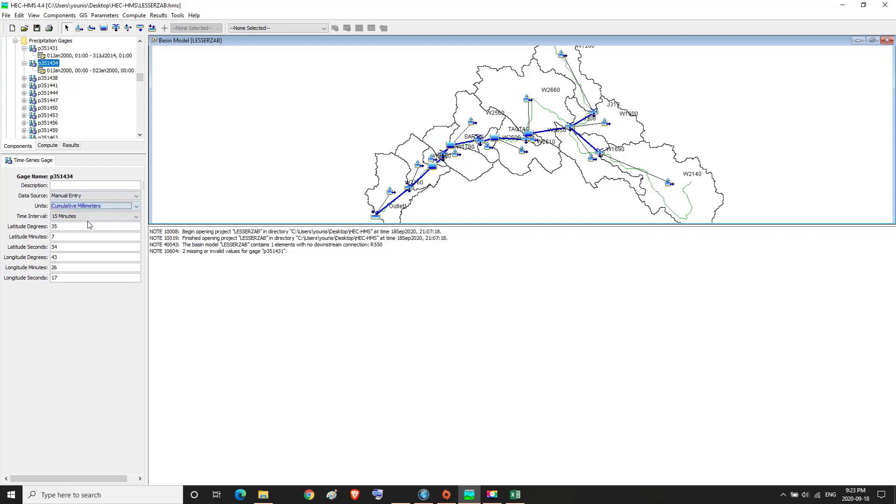
pyautogui.click(136, 217)
pyautogui.scroll(-1, 138, 256)
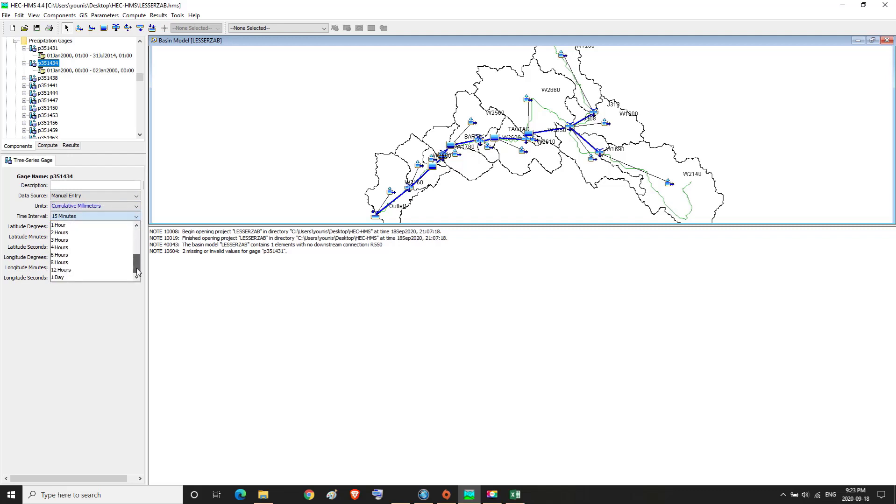
pyautogui.click(73, 278)
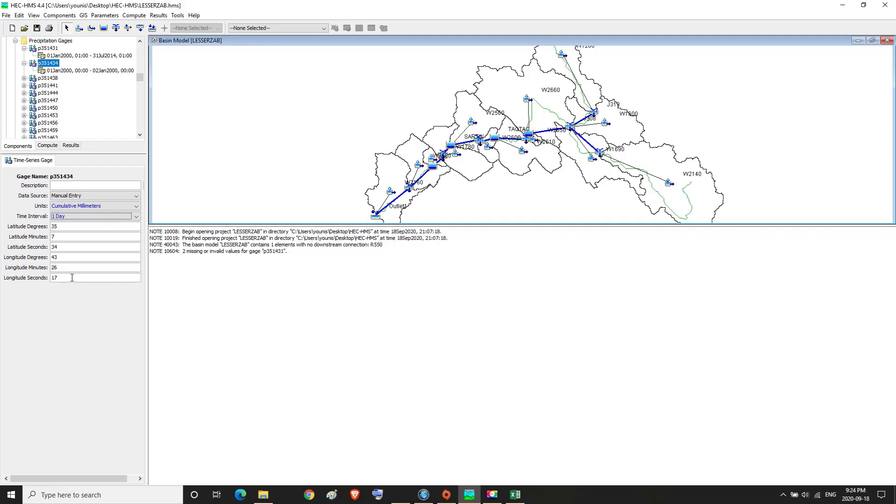
# Set gage p351434's start and end times to 01:00 and end date to 31Jul2014, and open its precipitation table
pyautogui.click(66, 71)
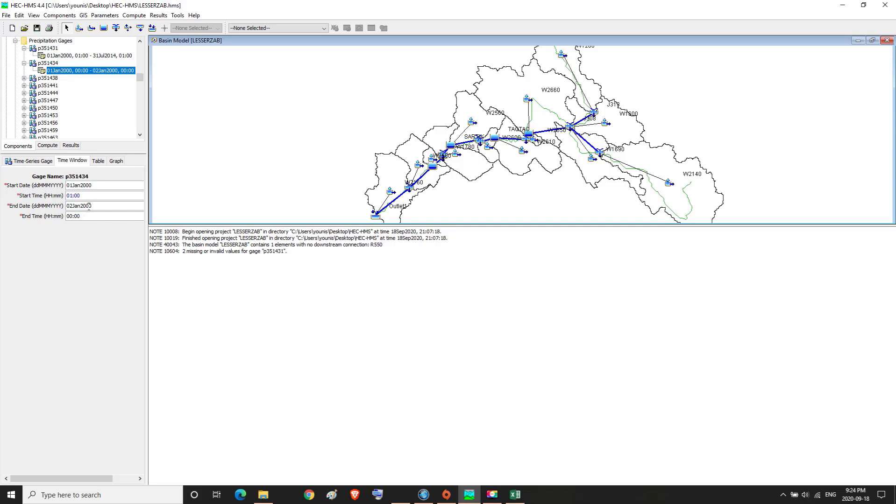
pyautogui.doubleClick(88, 206)
pyautogui.write('31JUL2014')
pyautogui.click(95, 162)
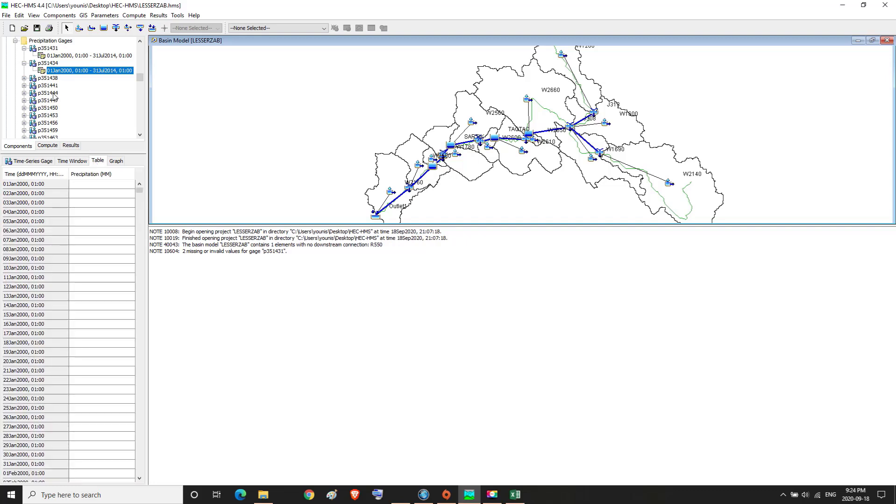
# Copy the gage name p351434 from its editable name in the component tree
pyautogui.click(48, 63)
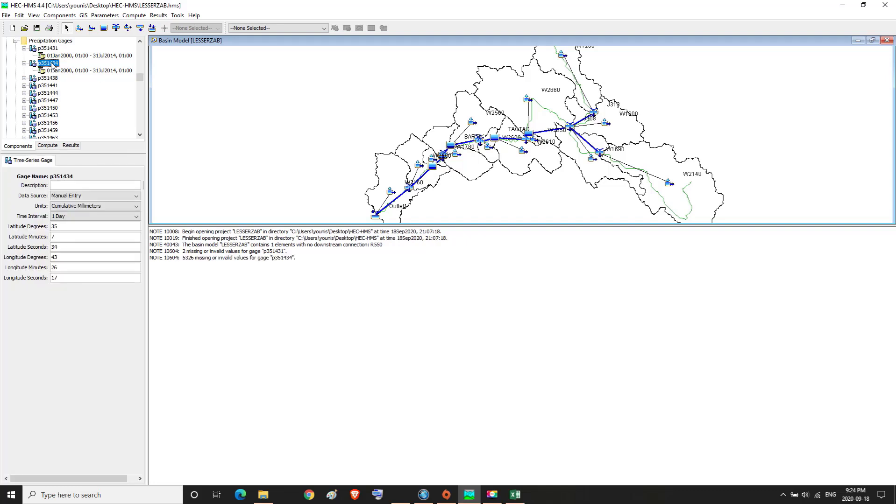
pyautogui.rightClick(52, 66)
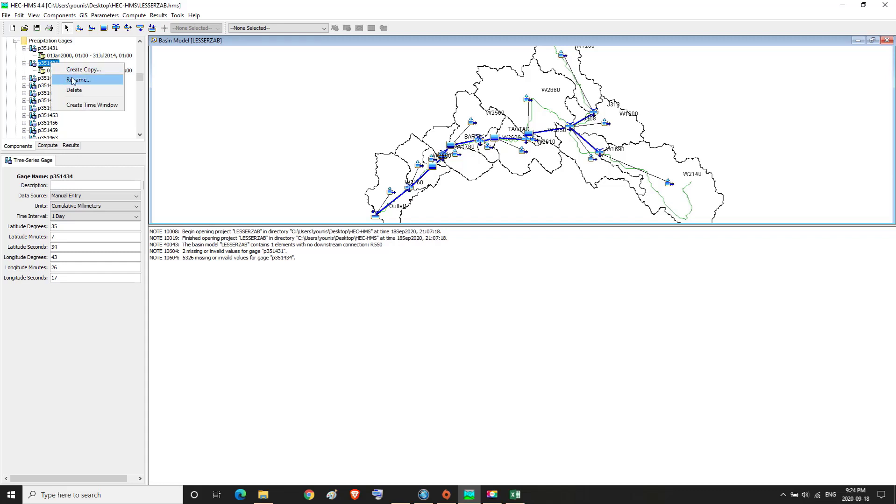
pyautogui.click(73, 80)
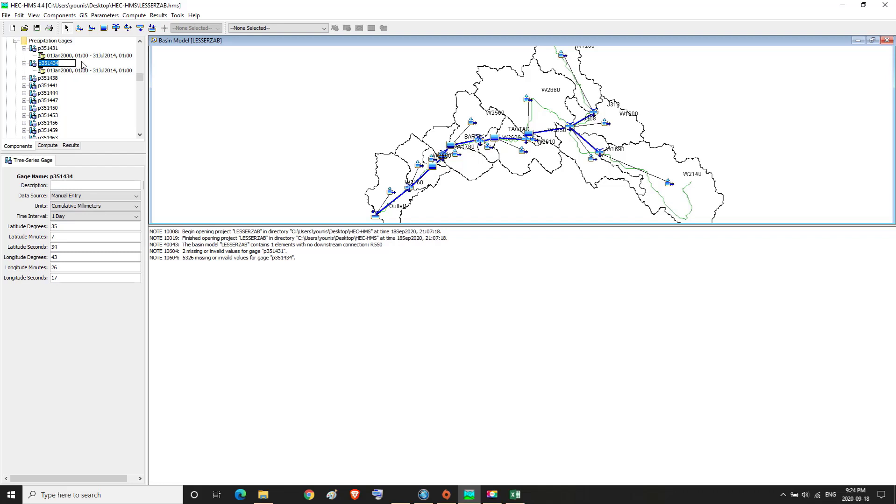
pyautogui.click(83, 65)
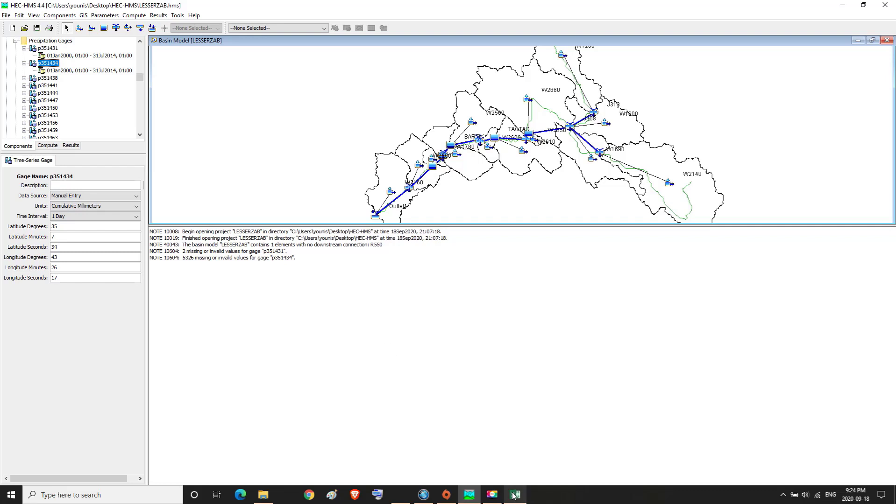
# Switch to Excel and close weatherdata-351431.csv
pyautogui.click(497, 472)
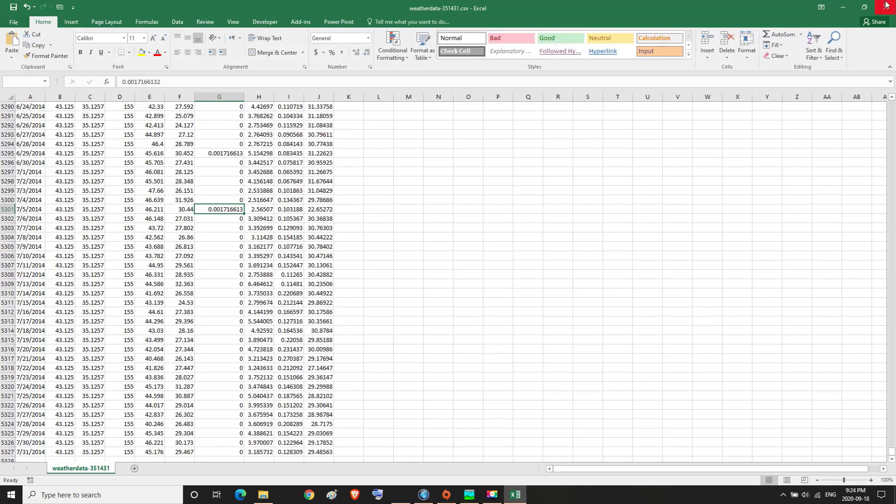
pyautogui.click(885, 7)
pyautogui.click(449, 260)
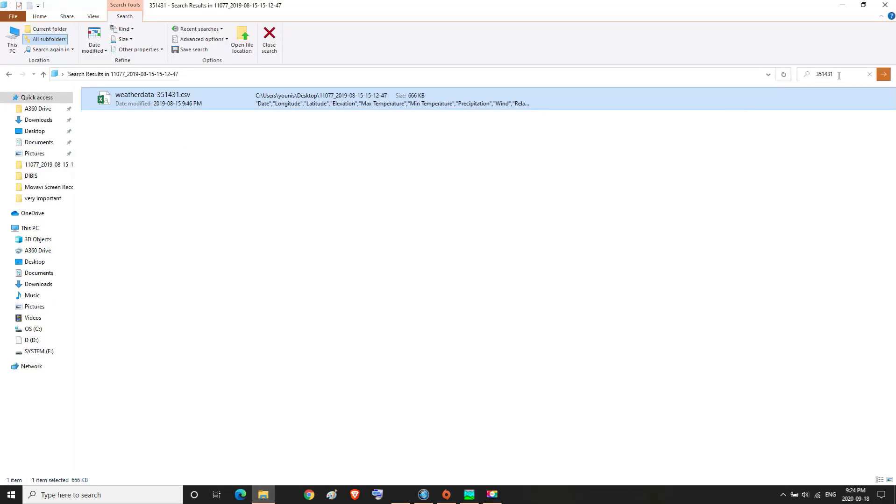
pyautogui.click(838, 78)
pyautogui.moveTo(838, 74)
pyautogui.mouseDown()
pyautogui.moveTo(808, 88)
pyautogui.moveTo(821, 69)
pyautogui.mouseUp()
pyautogui.doubleClick(819, 74)
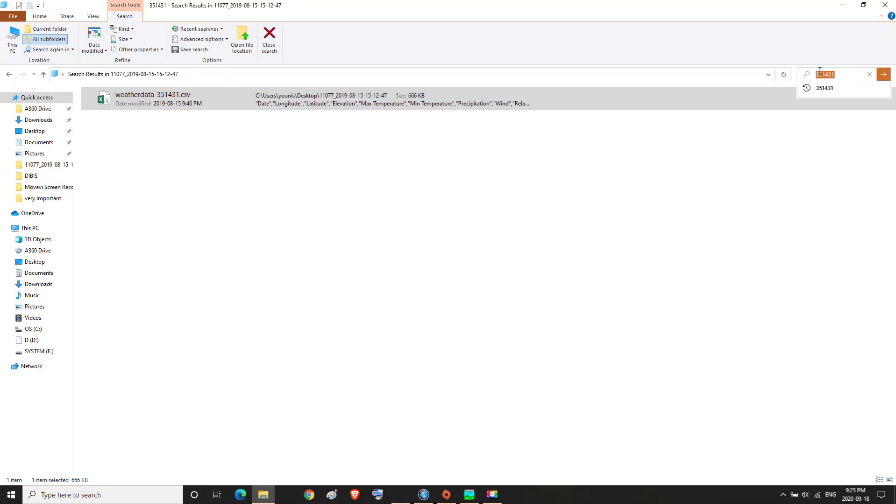
pyautogui.write('p351434')
pyautogui.moveTo(801, 98)
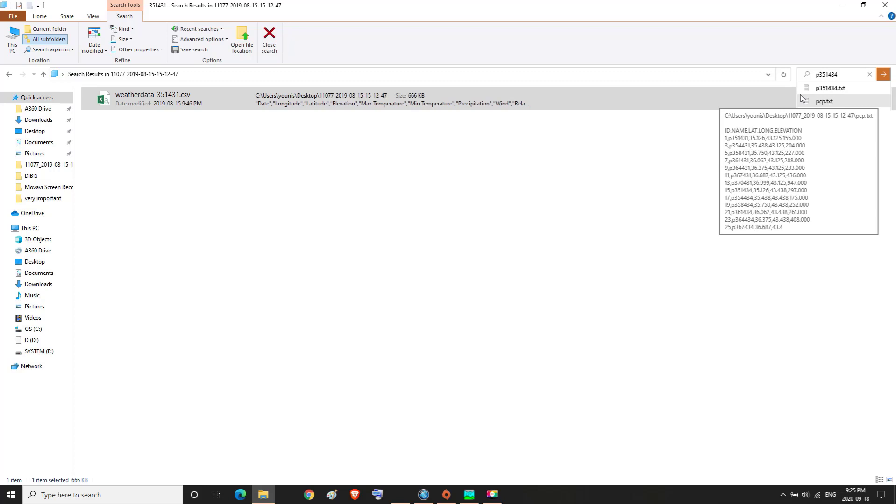
pyautogui.click(818, 74)
pyautogui.press('BackSpace')
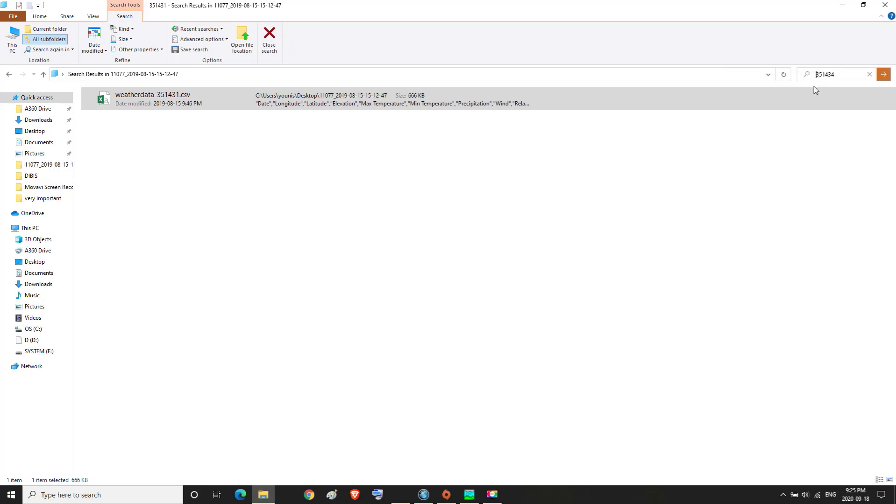
pyautogui.click(887, 78)
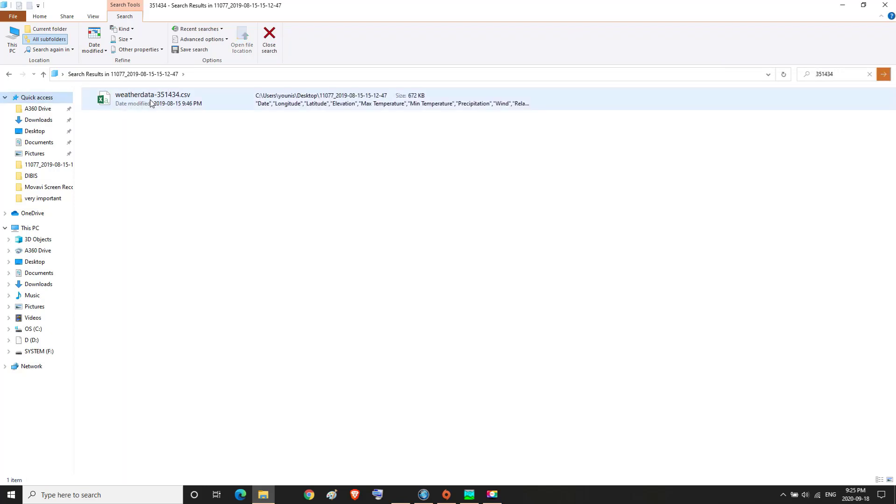
# Open weatherdata-351434.csv in Excel and enable its content
pyautogui.click(149, 103)
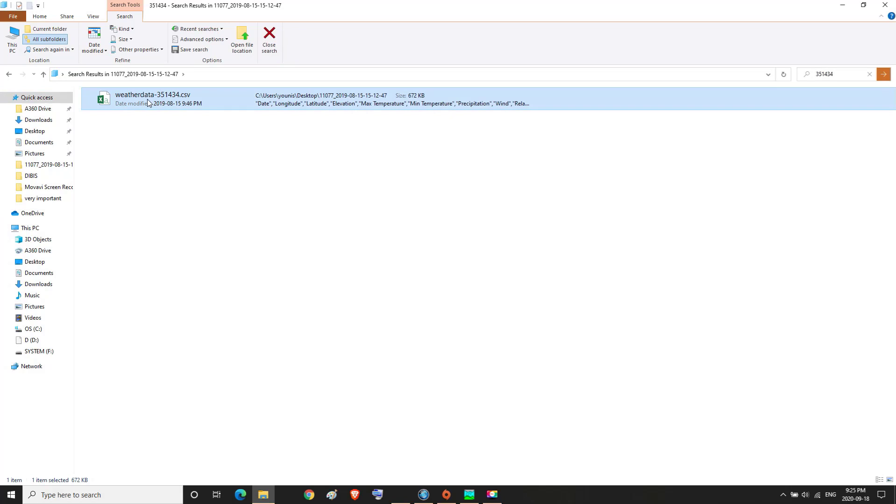
pyautogui.doubleClick(147, 99)
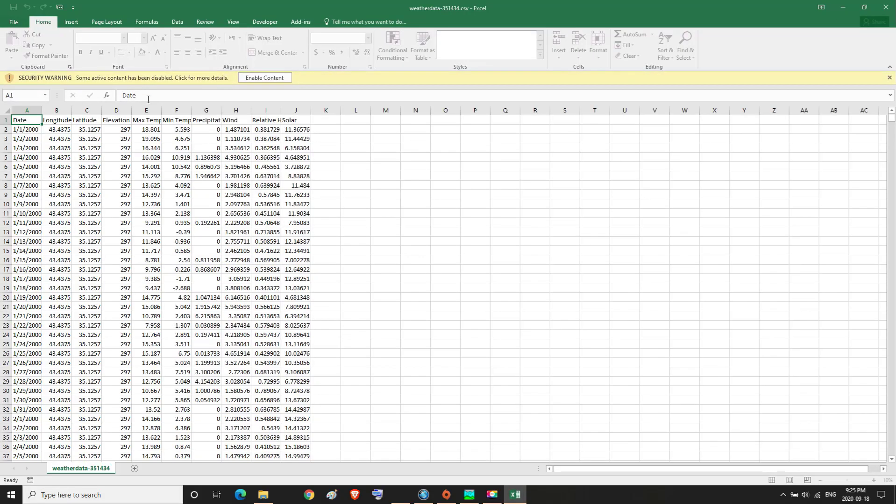
pyautogui.click(265, 79)
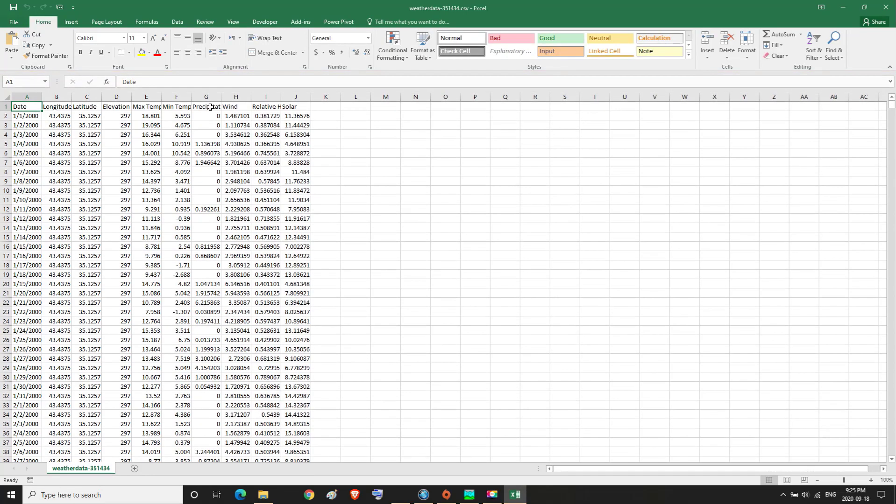
# Copy all precipitation values from G2 to G5327 in weatherdata-351434.csv
pyautogui.click(210, 108)
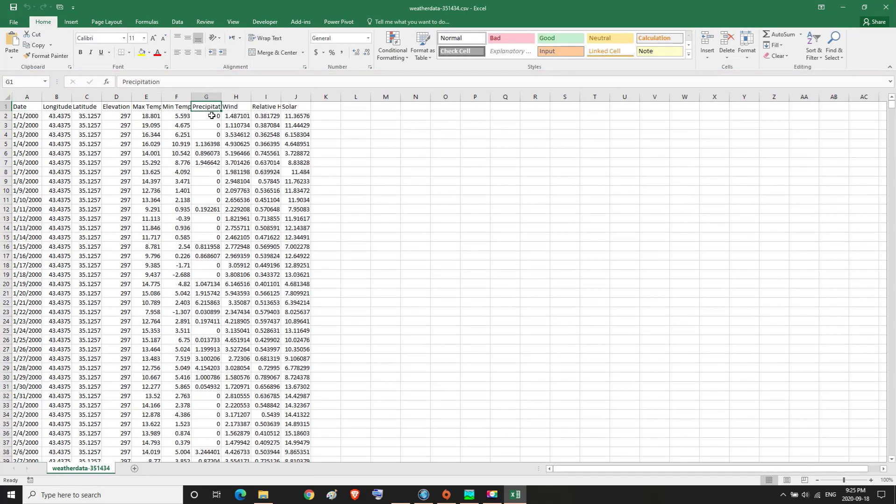
pyautogui.moveTo(212, 116); pyautogui.dragTo(208, 477)
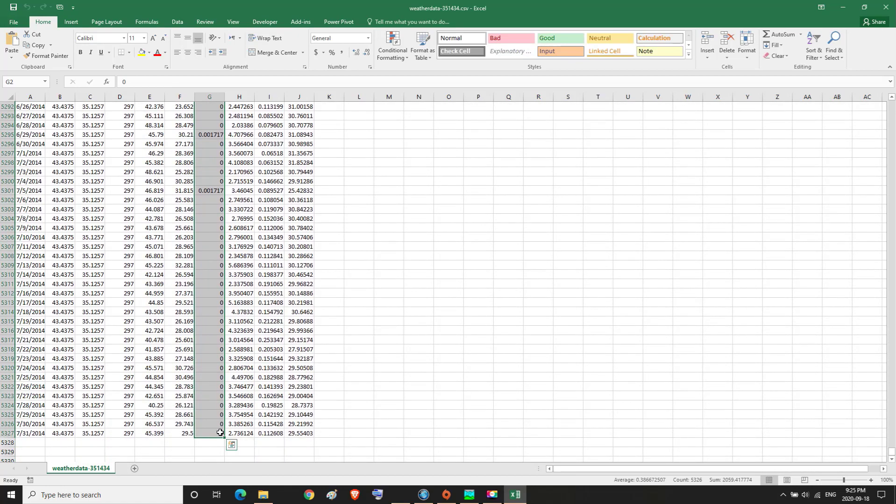
pyautogui.click(37, 45)
pyautogui.hotkey('ctrl', 'BackSpace')
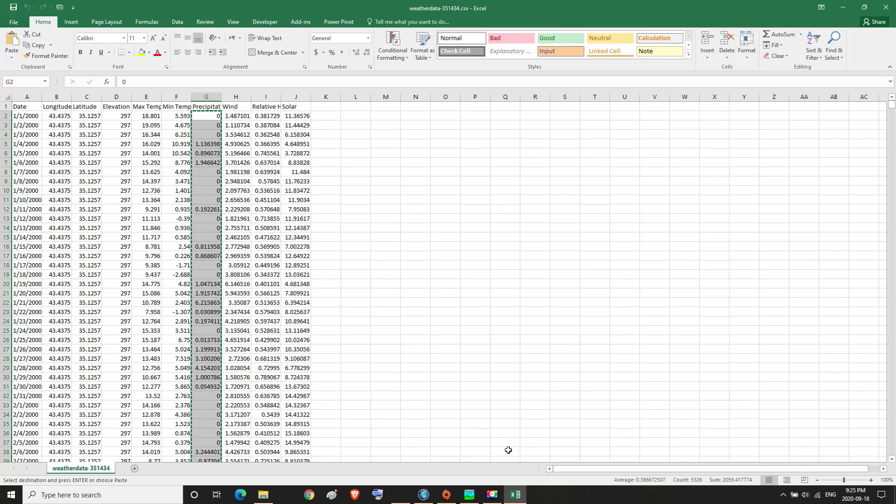
# Switch to HEC-HMS and paste the copied values into gage p351434's precipitation table, starting at 01Jan2000
pyautogui.moveTo(469, 499)
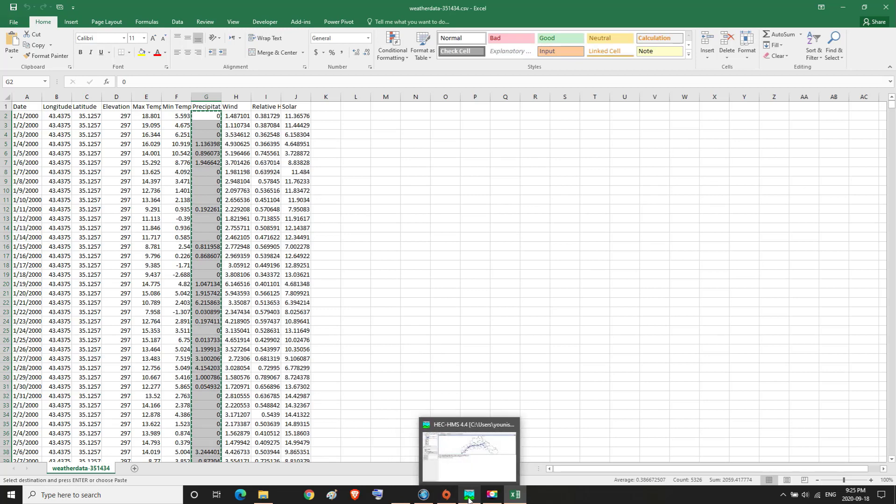
pyautogui.click(467, 453)
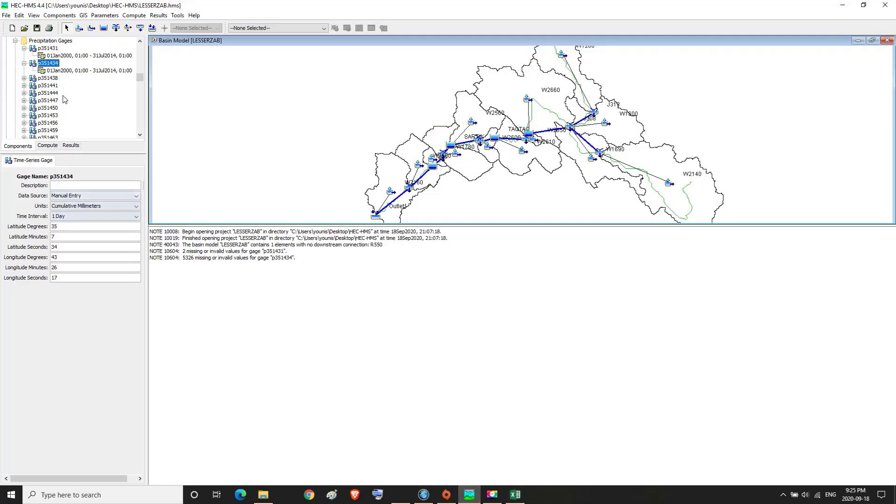
pyautogui.click(69, 71)
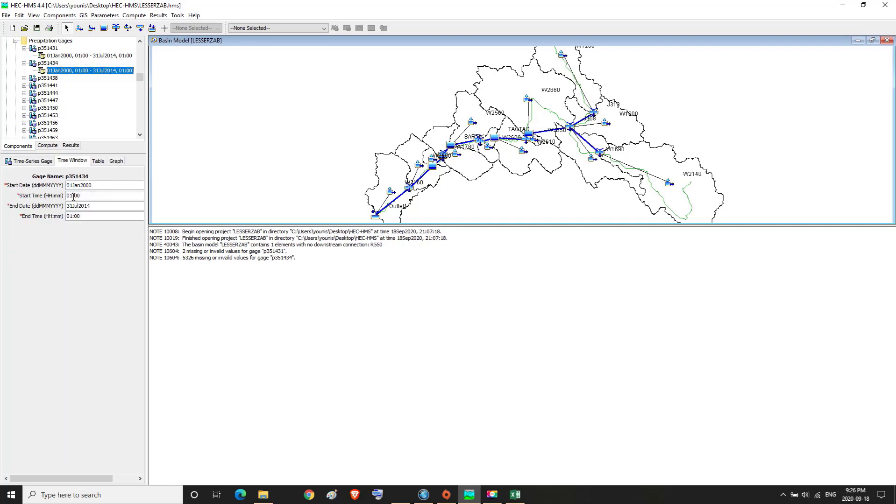
pyautogui.click(104, 164)
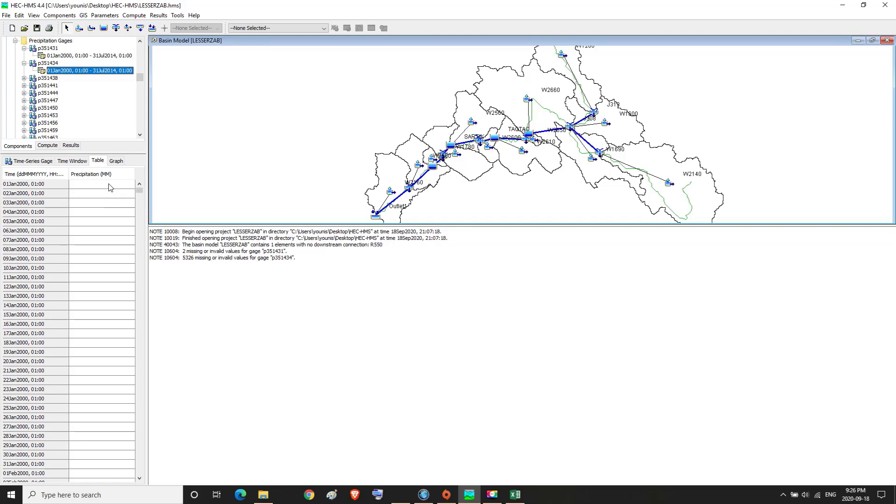
pyautogui.rightClick(110, 186)
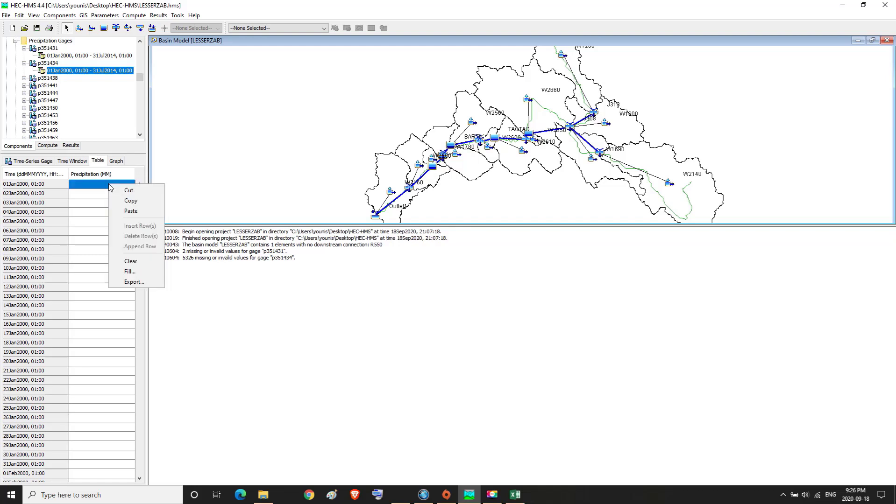
pyautogui.click(132, 211)
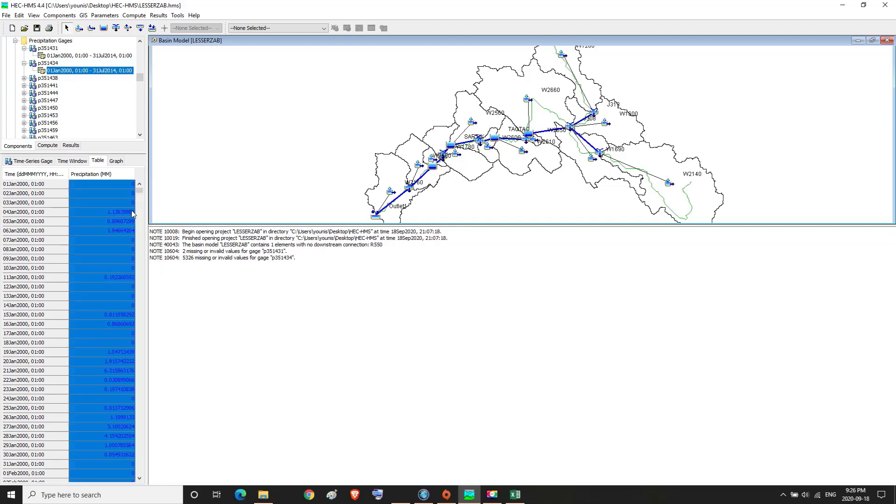
pyautogui.click(116, 184)
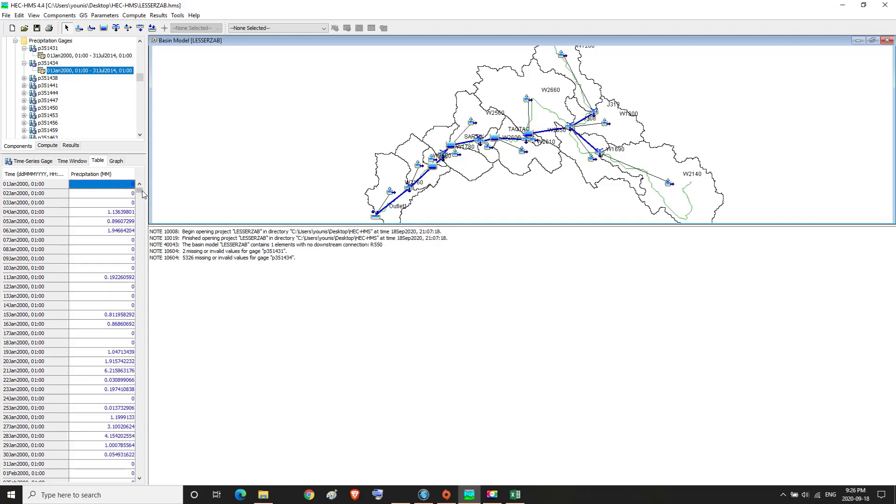
# Check gage p351434's precipitation table from start to end, its graph and its time-series settings
pyautogui.moveTo(140, 191); pyautogui.dragTo(157, 488)
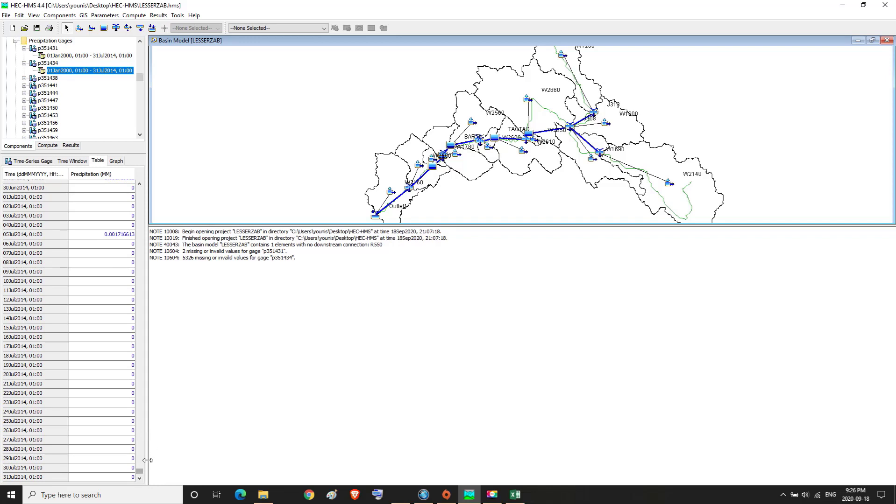
pyautogui.moveTo(140, 471); pyautogui.dragTo(139, 189)
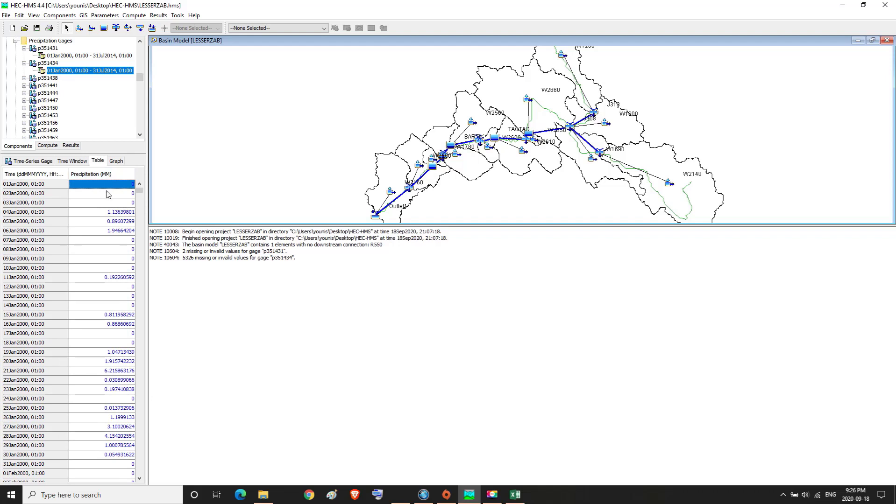
pyautogui.click(120, 162)
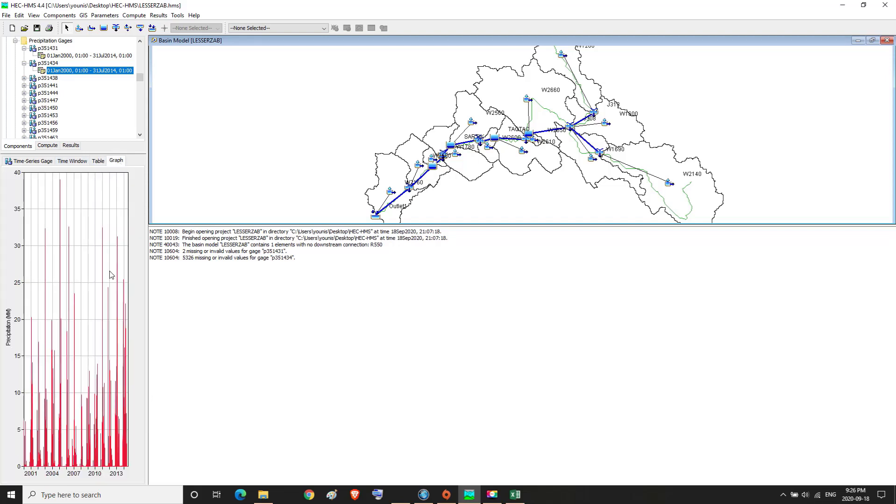
pyautogui.click(24, 162)
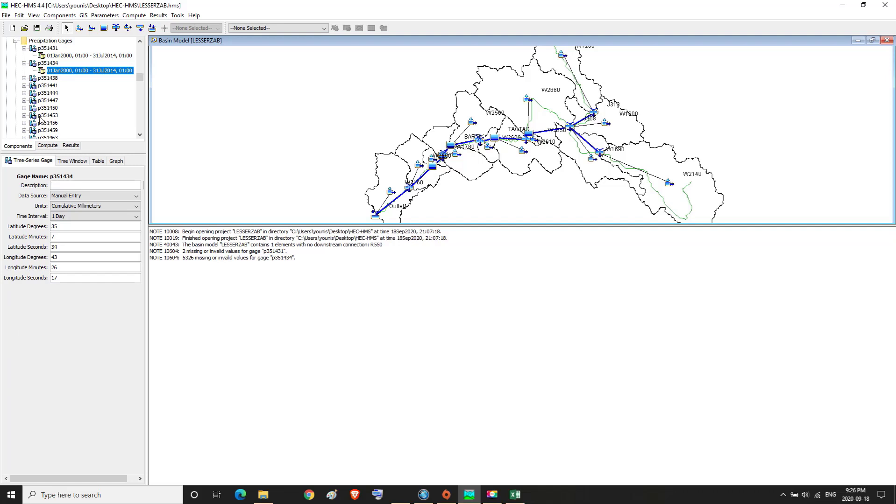
# Set precipitation gage p351438's units to Cumulative Millimeters and its time interval to 1 Day
pyautogui.click(45, 78)
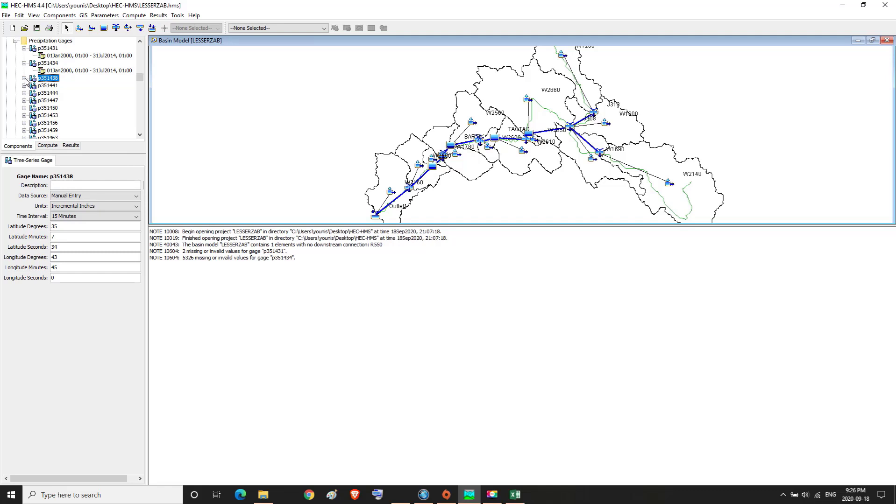
pyautogui.click(24, 79)
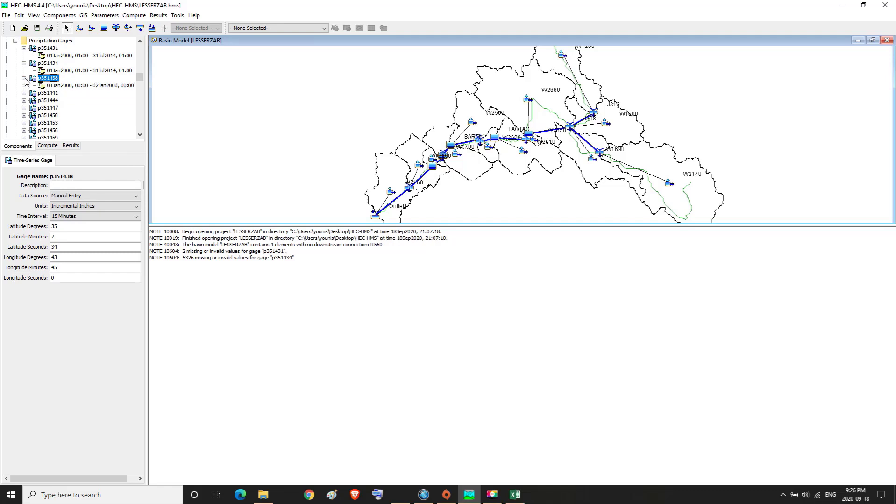
pyautogui.click(137, 206)
pyautogui.click(129, 224)
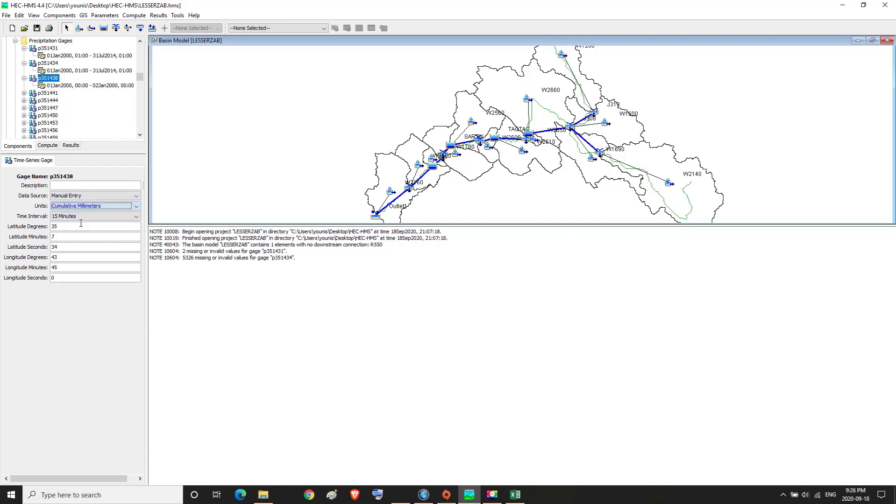
pyautogui.click(138, 216)
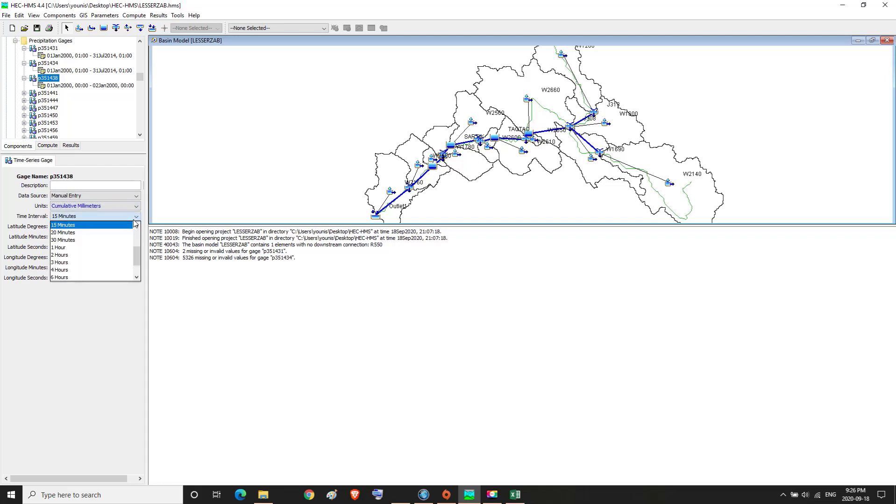
pyautogui.scroll(-3, 137, 261)
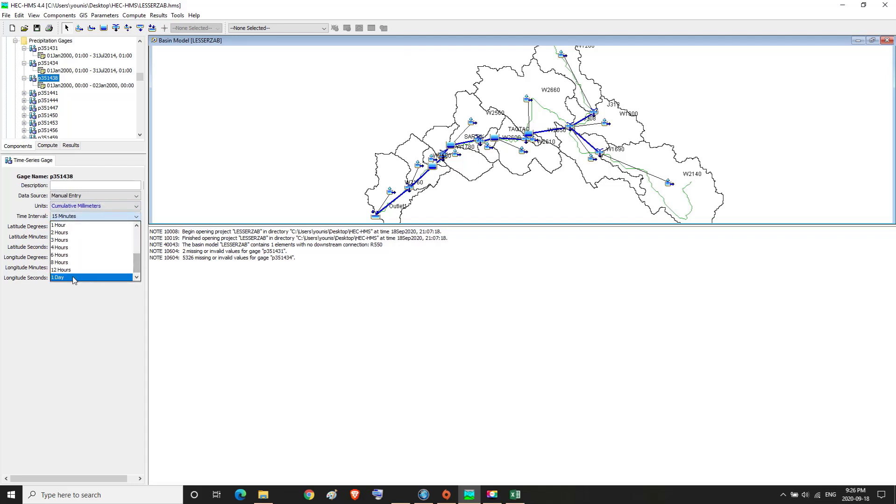
pyautogui.click(73, 277)
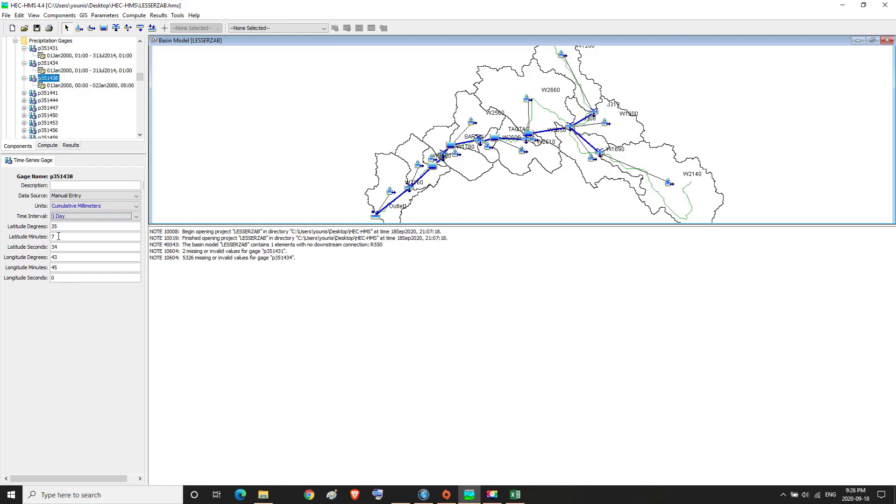
# Set gage p351438's time window to 01Jan2000, 01:00 through 31Jul2014, 01:00, and open its precipitation table
pyautogui.click(55, 87)
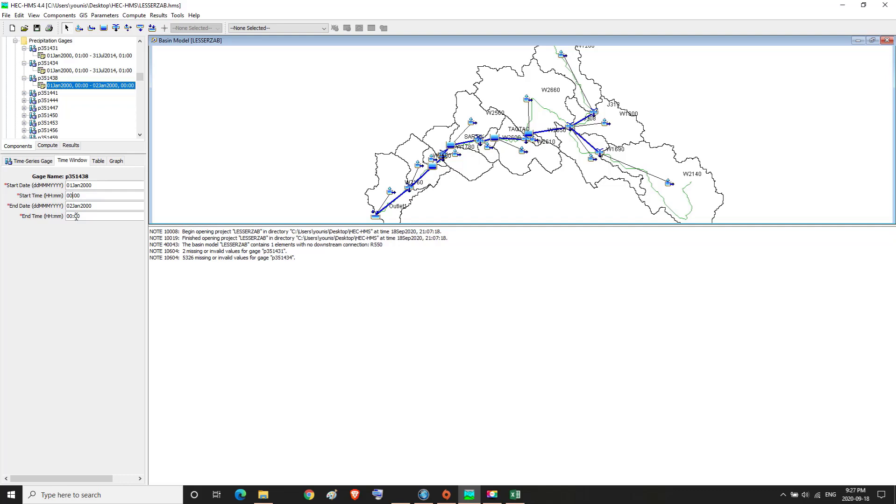
pyautogui.write('1')
pyautogui.doubleClick(89, 206)
pyautogui.write('31JUL2014')
pyautogui.click(98, 162)
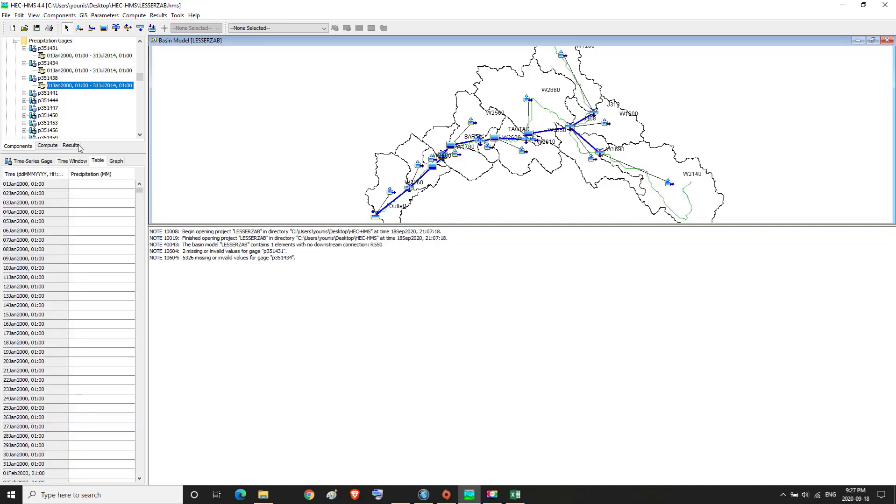
# Open gage p351438's name for renaming and copy it, keeping the name as it is
pyautogui.click(48, 79)
pyautogui.rightClick(49, 79)
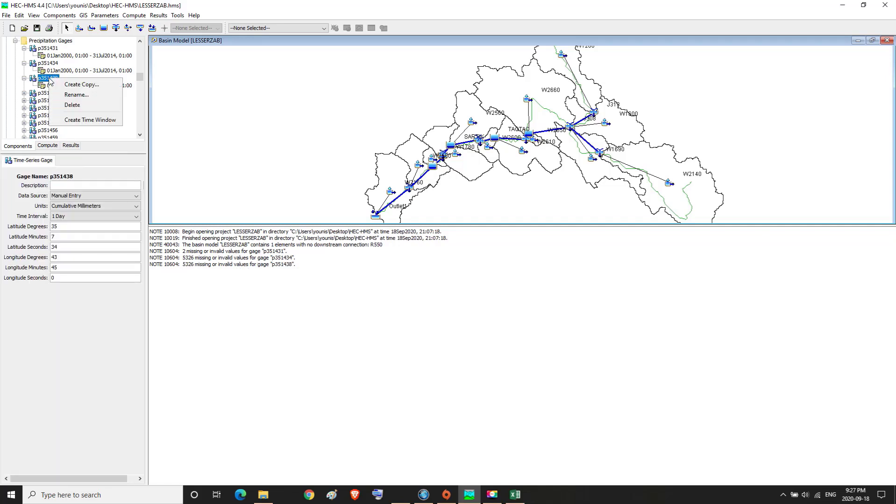
pyautogui.click(73, 95)
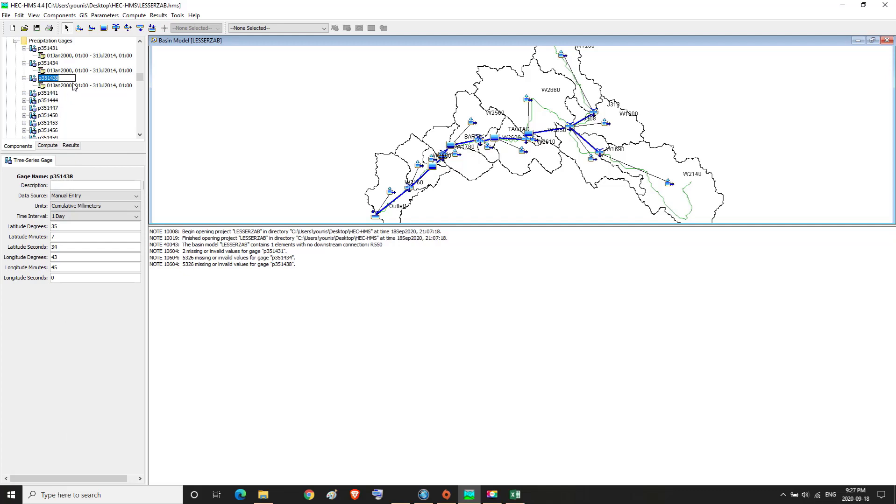
pyautogui.click(90, 79)
# Switch to Excel and close weatherdata-351434.csv
pyautogui.click(515, 495)
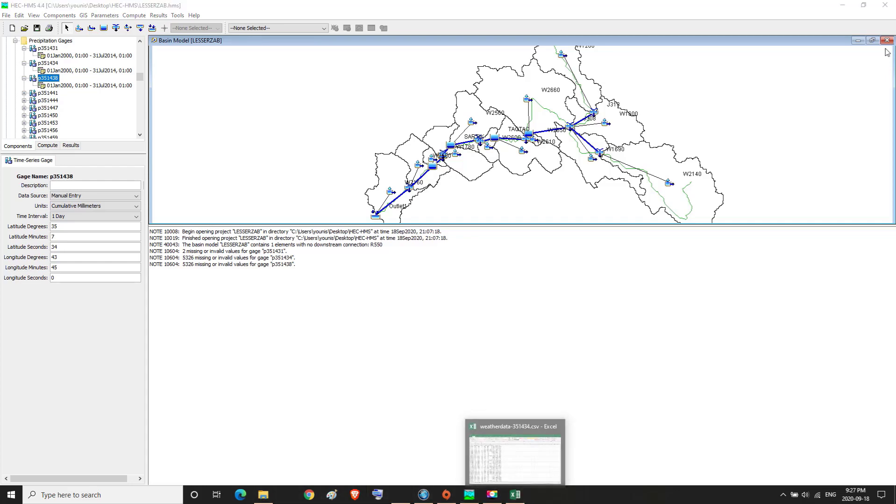
pyautogui.click(558, 474)
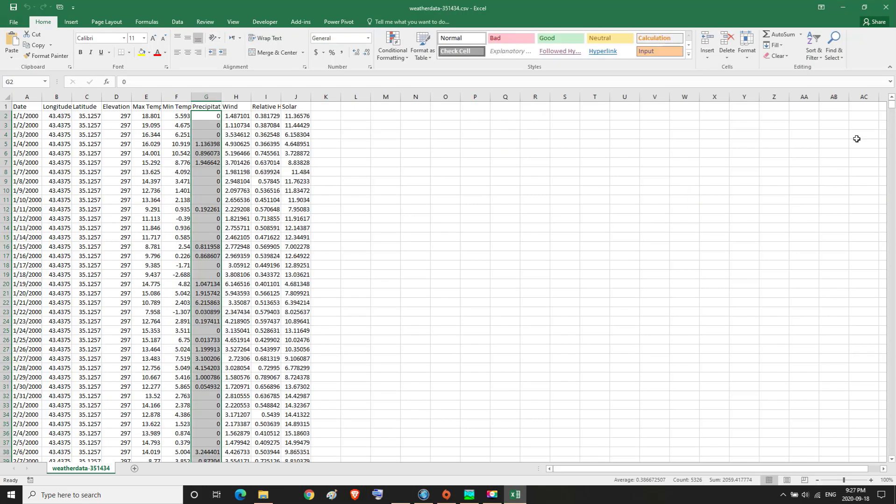
pyautogui.click(885, 8)
pyautogui.click(260, 498)
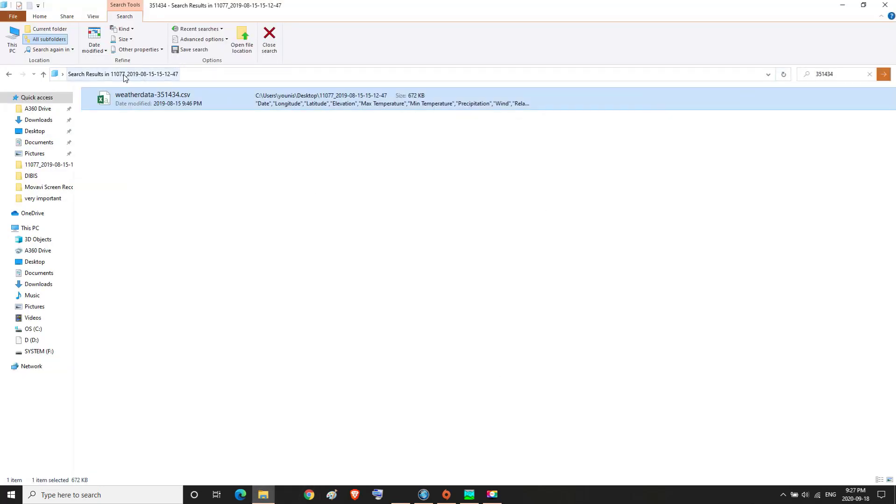
pyautogui.click(823, 74)
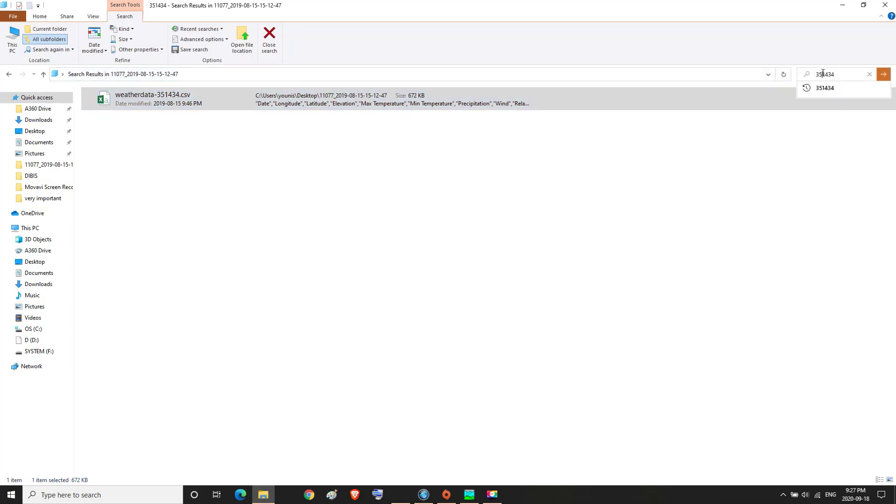
pyautogui.doubleClick(823, 73)
pyautogui.write('p351438')
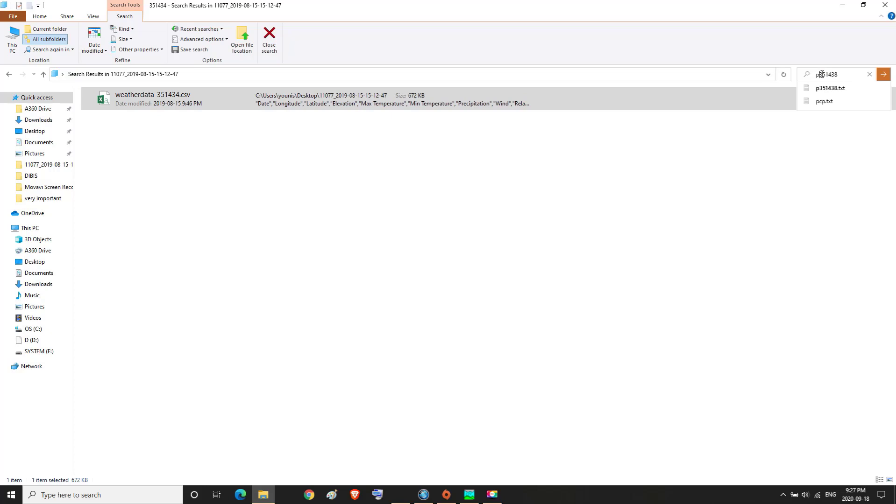
pyautogui.press('BackSpace')
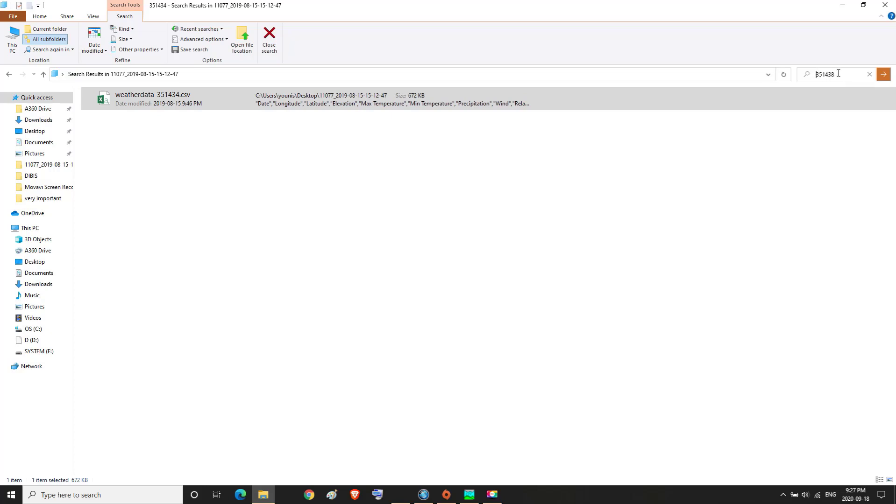
pyautogui.click(883, 74)
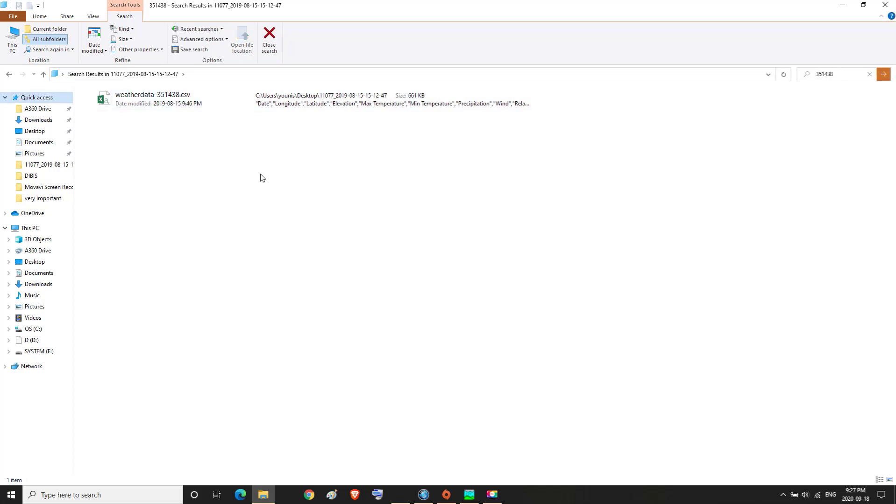
# Open weatherdata-351438.csv in Excel and enable its content
pyautogui.click(152, 101)
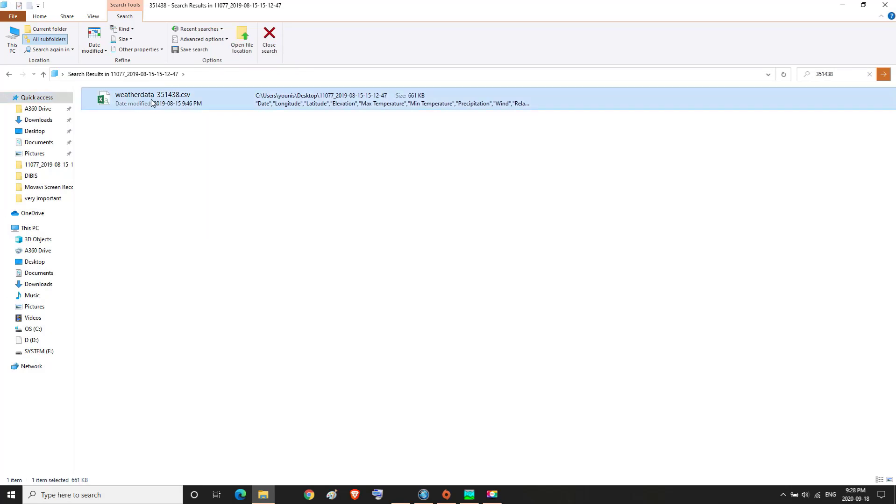
pyautogui.doubleClick(151, 99)
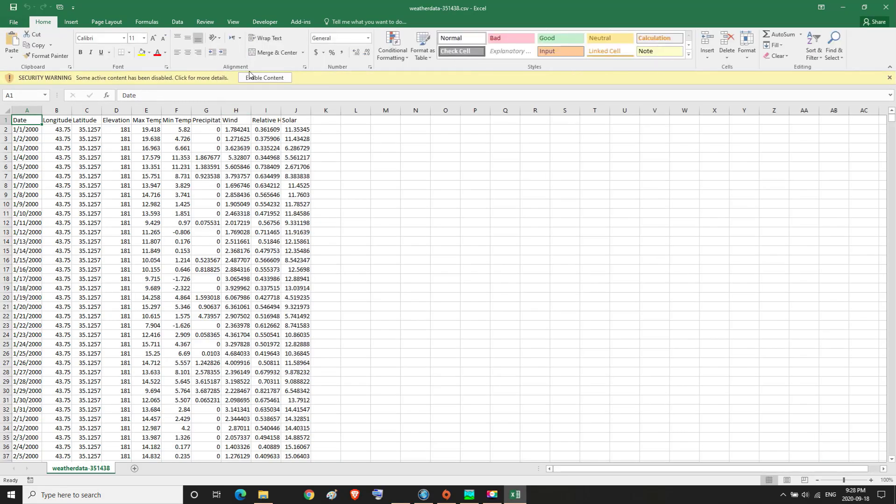
pyautogui.click(252, 78)
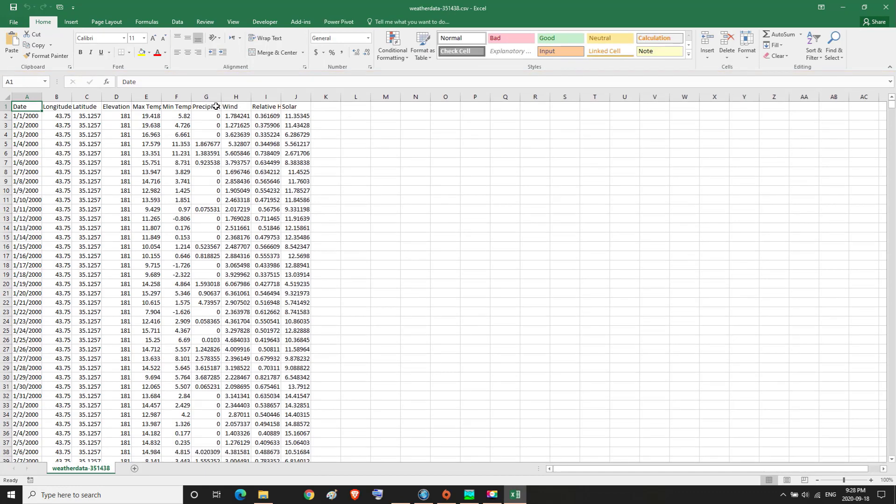
# Copy all precipitation values from G2 to G5327 in weatherdata-351438.csv and widen column G to show its full heading
pyautogui.click(212, 107)
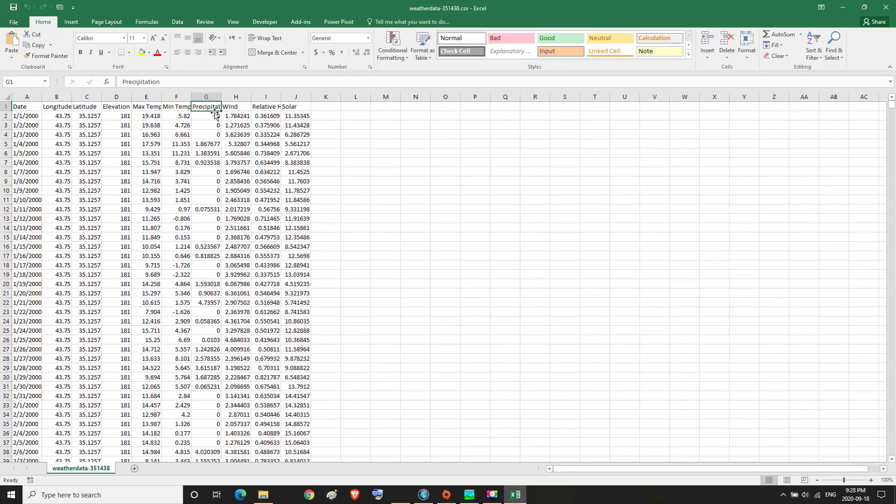
pyautogui.click(212, 116)
pyautogui.moveTo(212, 116); pyautogui.dragTo(209, 431)
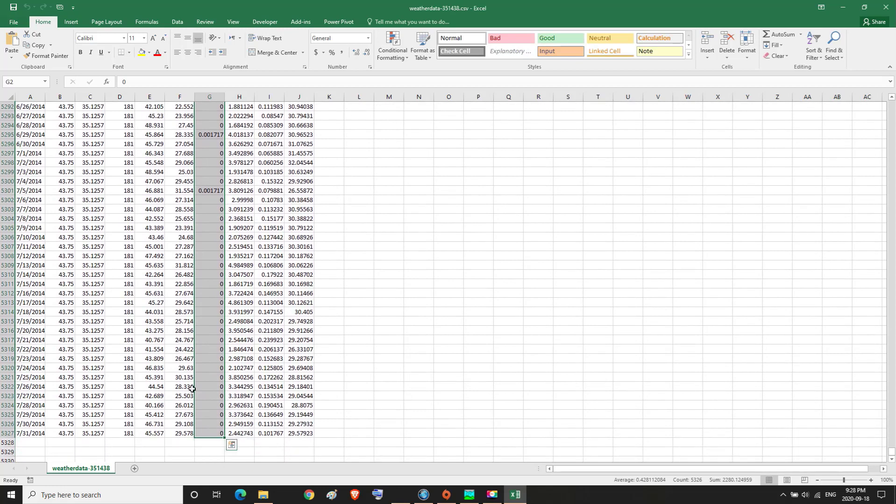
pyautogui.click(35, 45)
pyautogui.hotkey('ctrl', 'BackSpace')
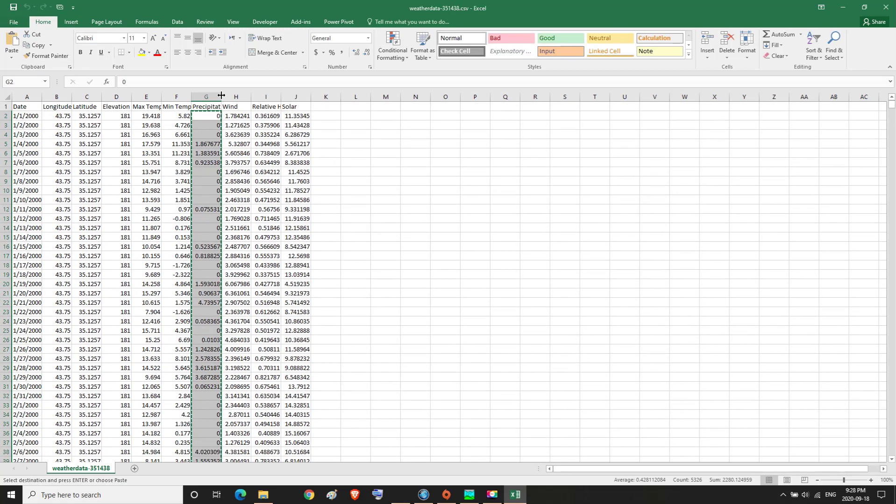
pyautogui.moveTo(221, 95); pyautogui.dragTo(237, 99)
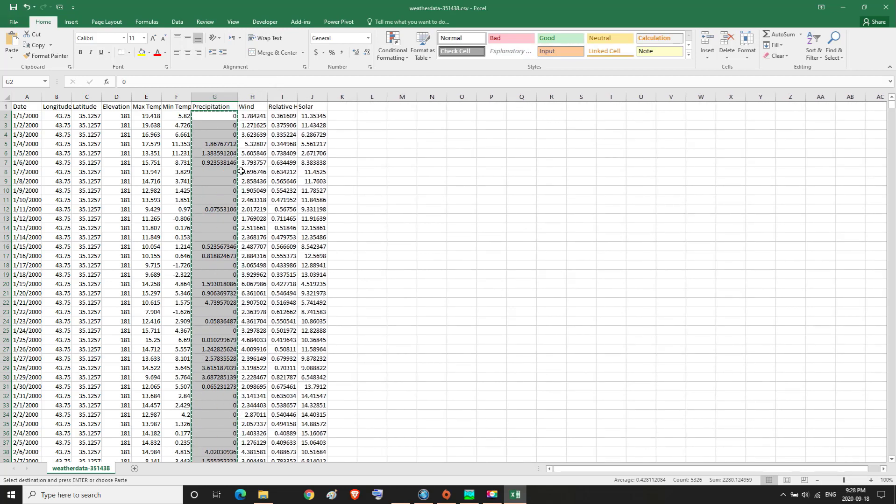
# Switch to HEC-HMS and paste the copied values into gage p351438's precipitation table, starting at 01Jan2000
pyautogui.moveTo(504, 499)
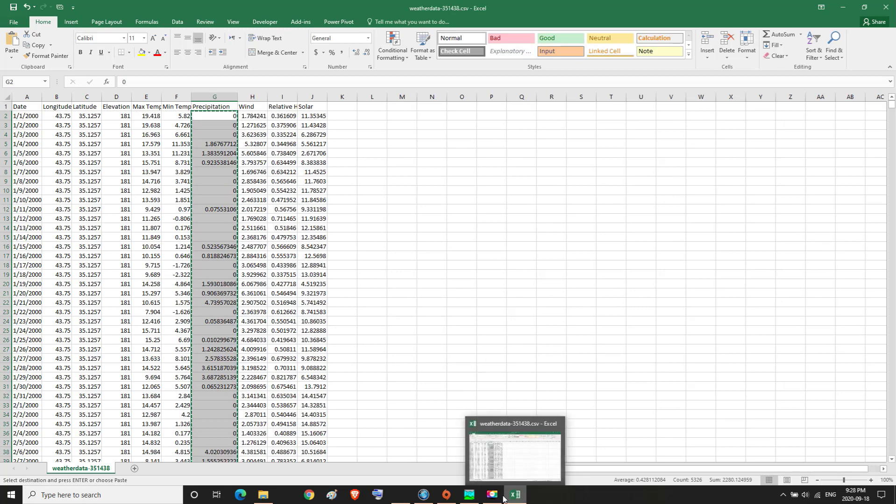
pyautogui.click(468, 495)
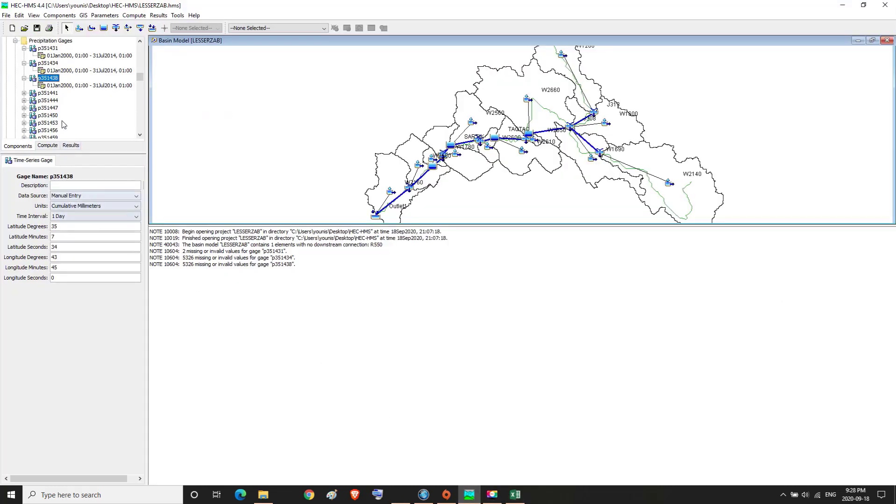
pyautogui.click(66, 86)
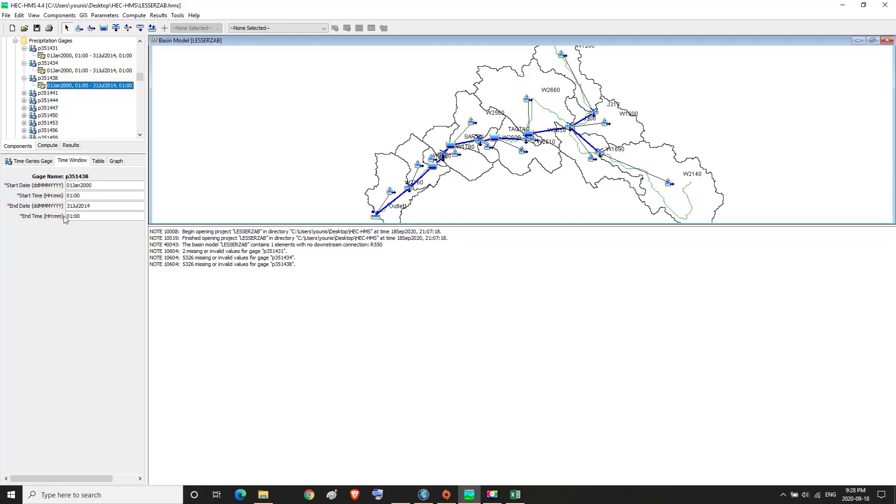
pyautogui.click(99, 161)
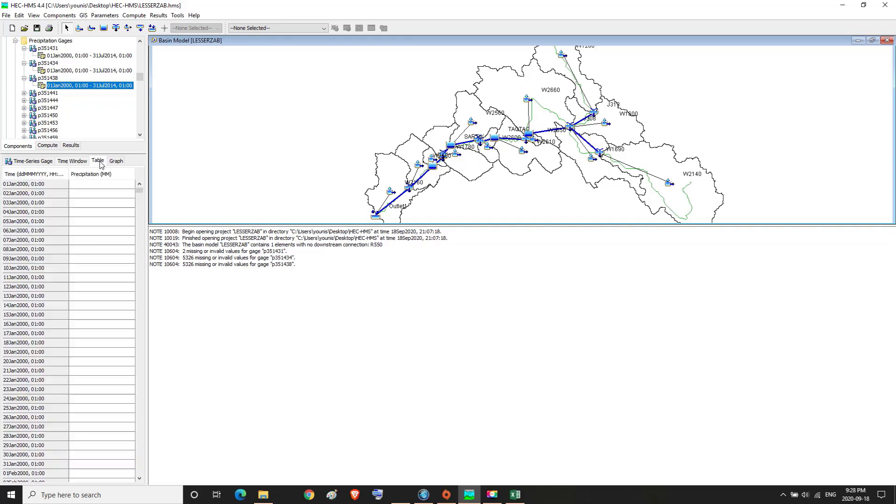
pyautogui.rightClick(113, 186)
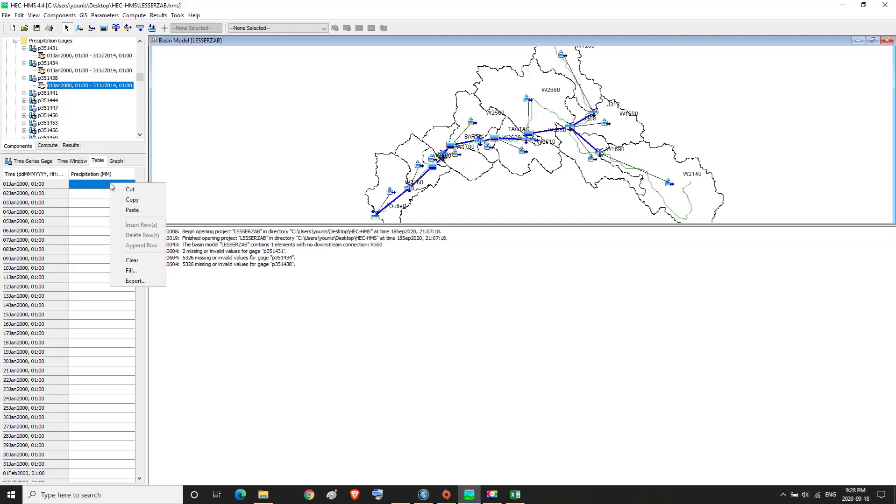
pyautogui.click(130, 208)
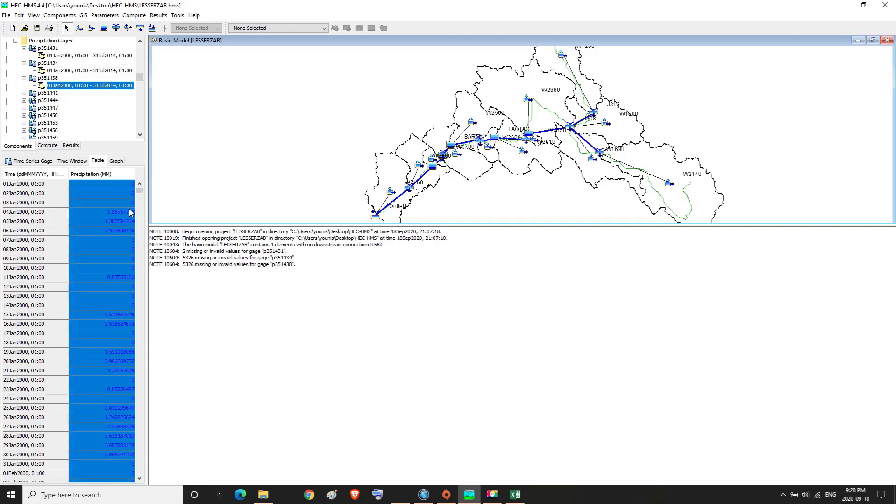
pyautogui.click(108, 185)
pyautogui.moveTo(139, 195)
pyautogui.mouseDown()
pyautogui.moveTo(146, 476)
pyautogui.moveTo(146, 185)
pyautogui.mouseUp()
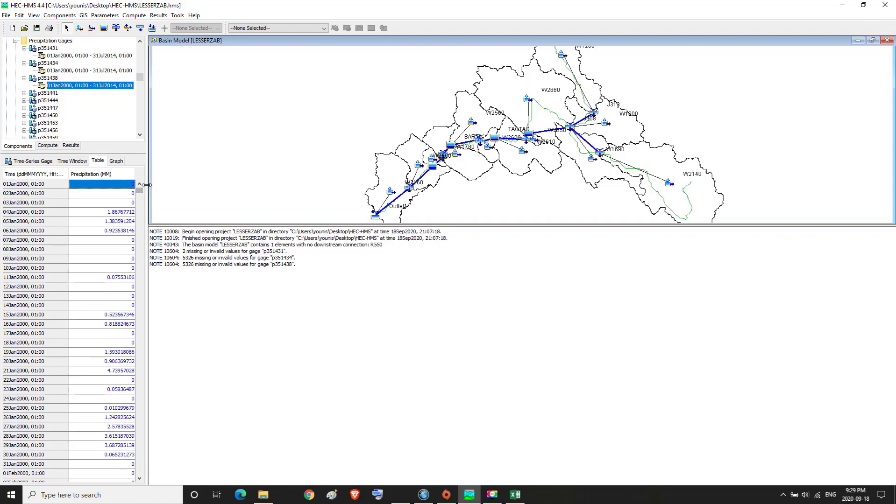
# Check gage p351438's precipitation graph and its time-series gage settings
pyautogui.click(117, 161)
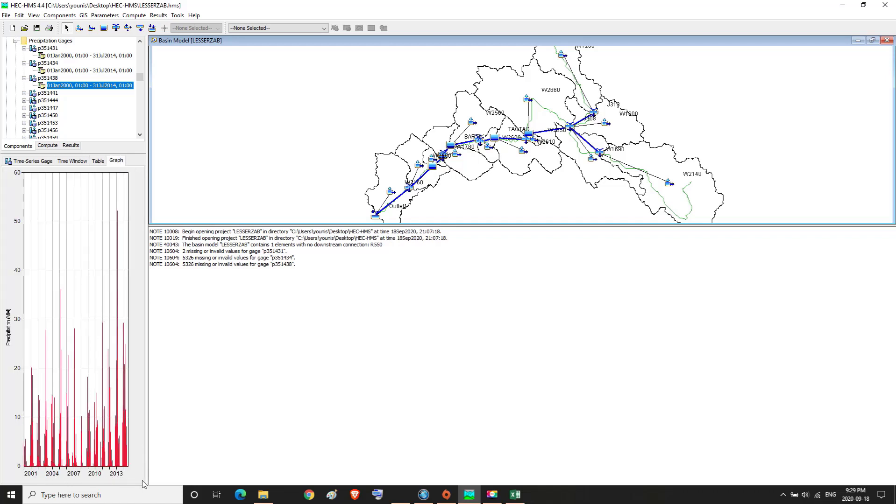
pyautogui.click(20, 161)
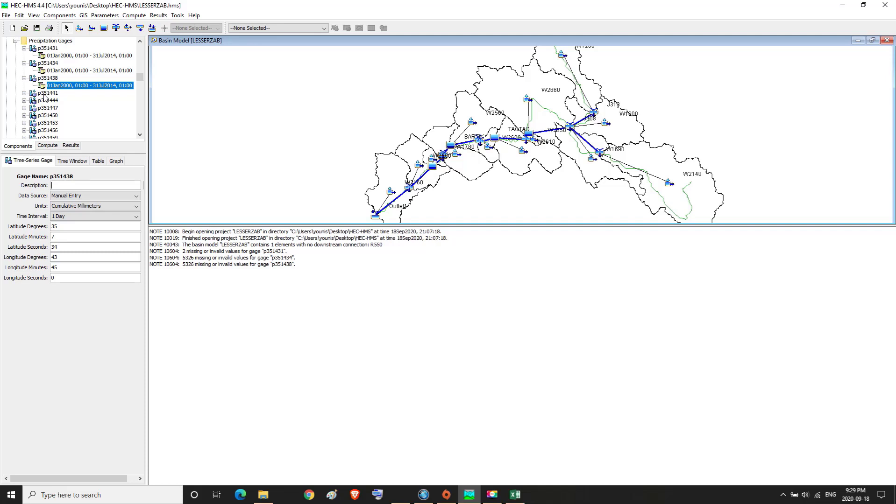
# Review gage p351441's settings, time window, precipitation table and graph, and display the settings of gage p351444
pyautogui.click(44, 95)
pyautogui.click(24, 93)
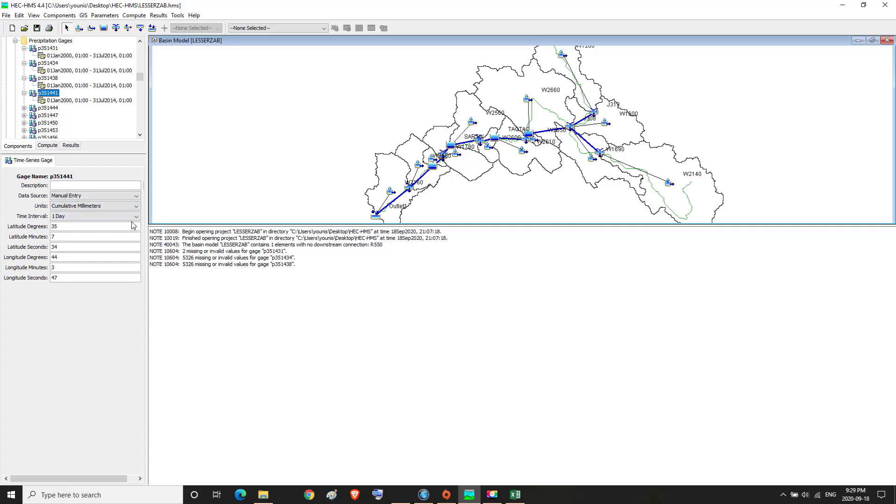
pyautogui.click(56, 101)
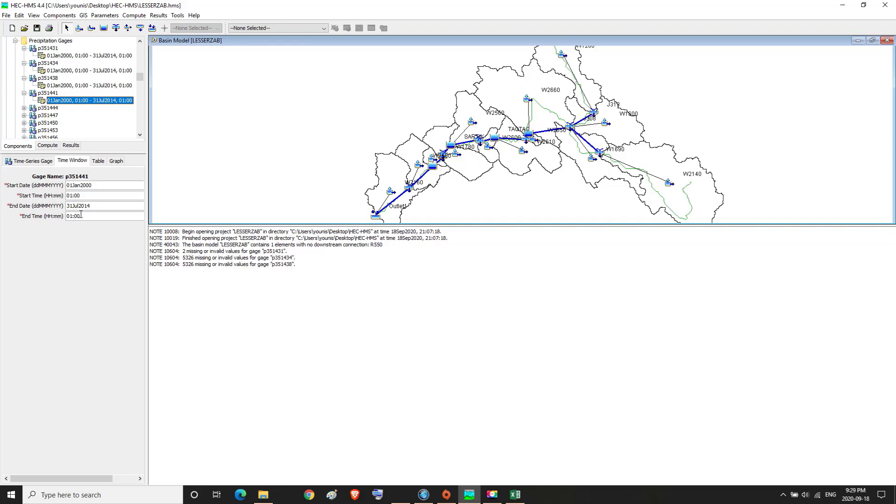
pyautogui.click(101, 162)
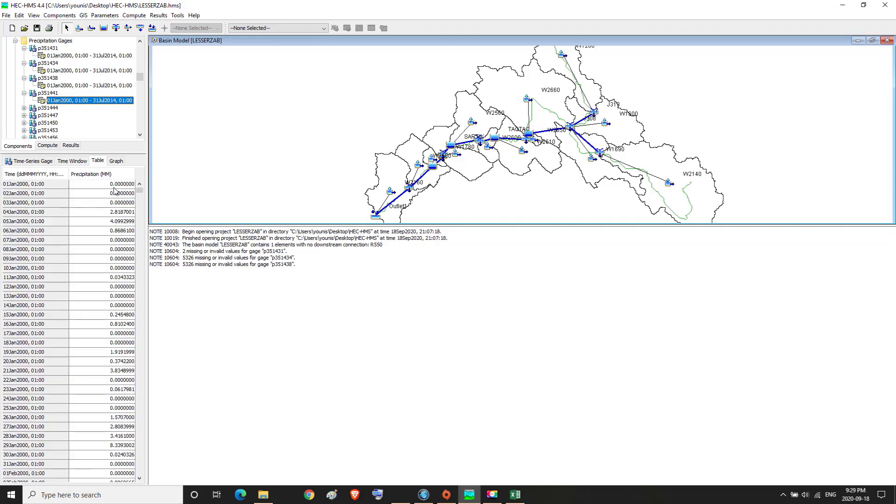
pyautogui.click(115, 161)
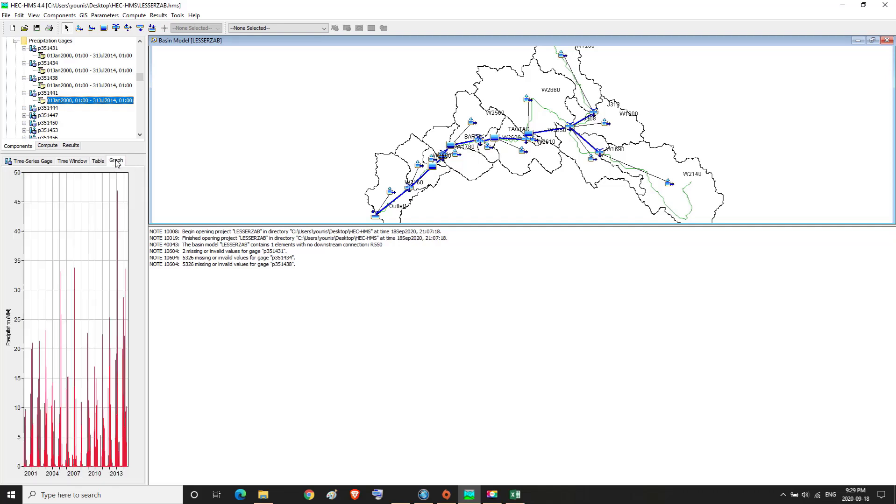
pyautogui.click(40, 109)
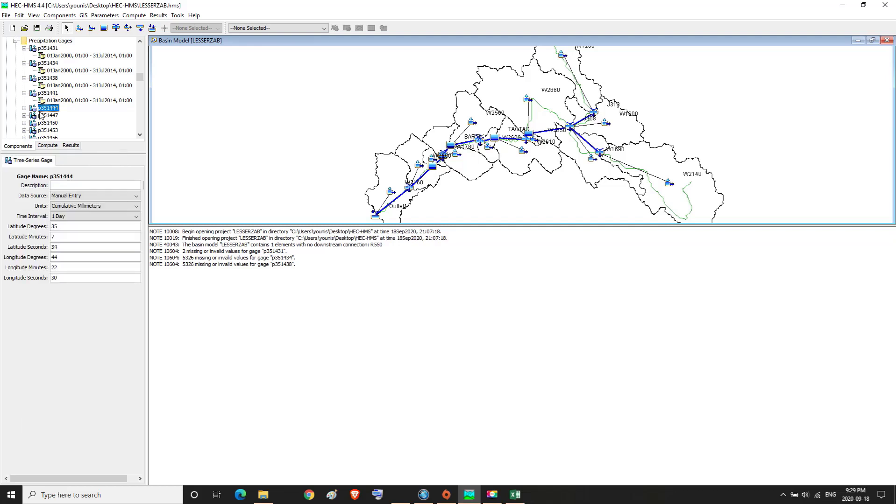